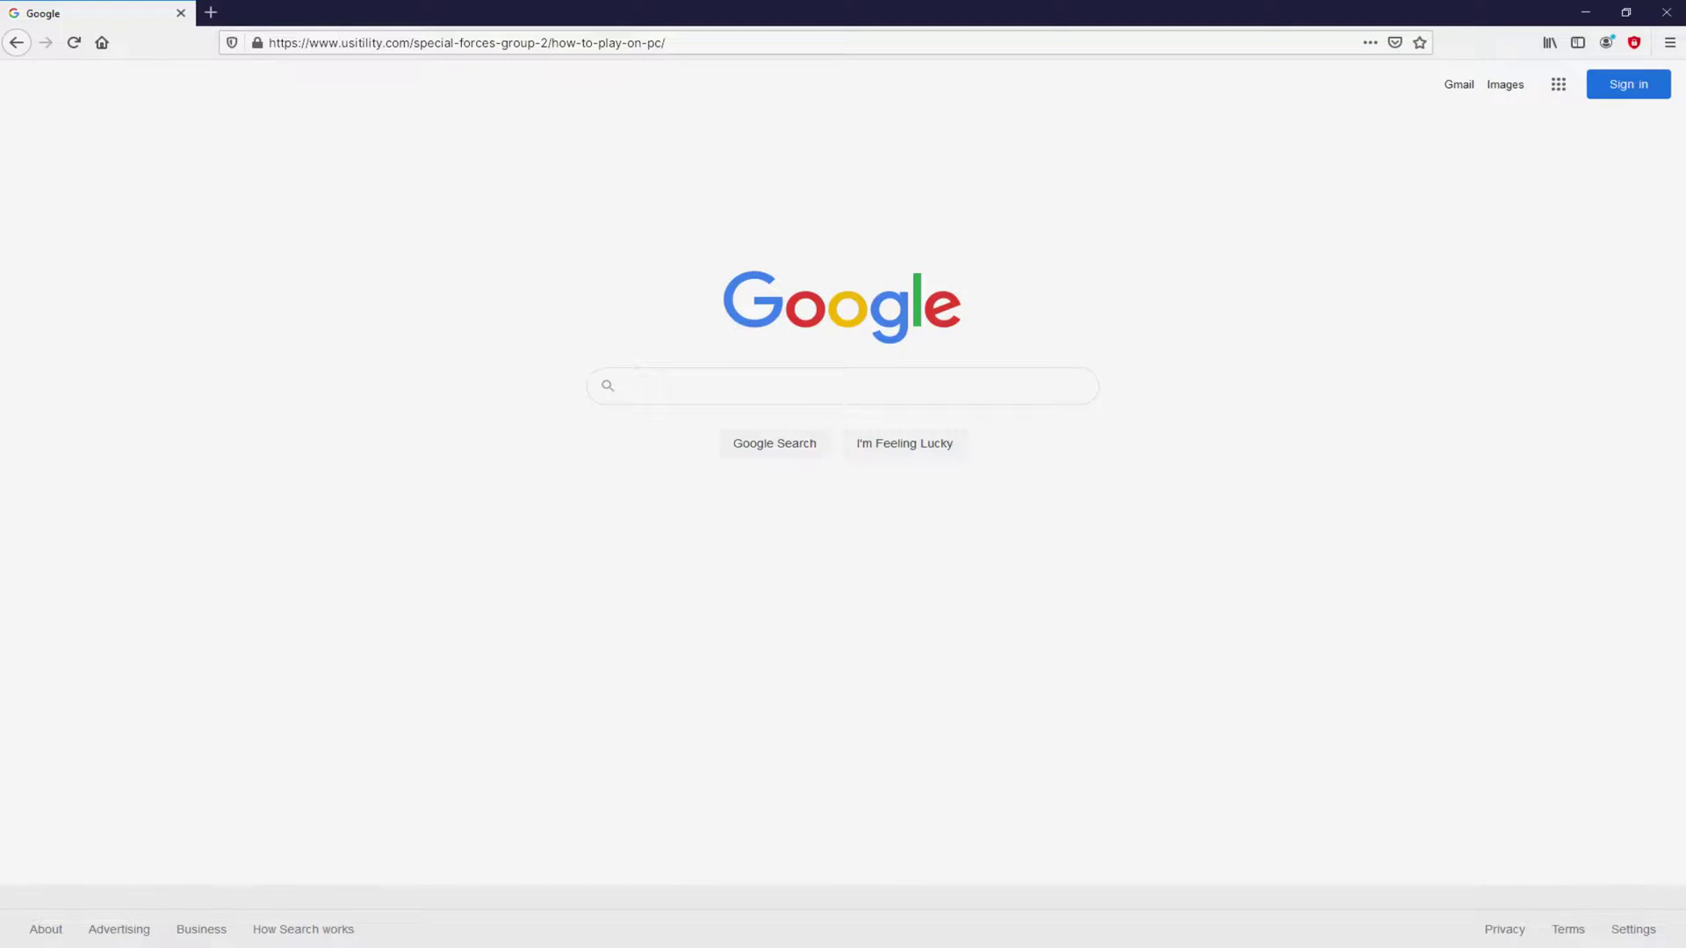
Load the Usitility Special Forces Group 2 guide and scroll to its Download Game on PC button
{"action": "key", "text": "Return"}
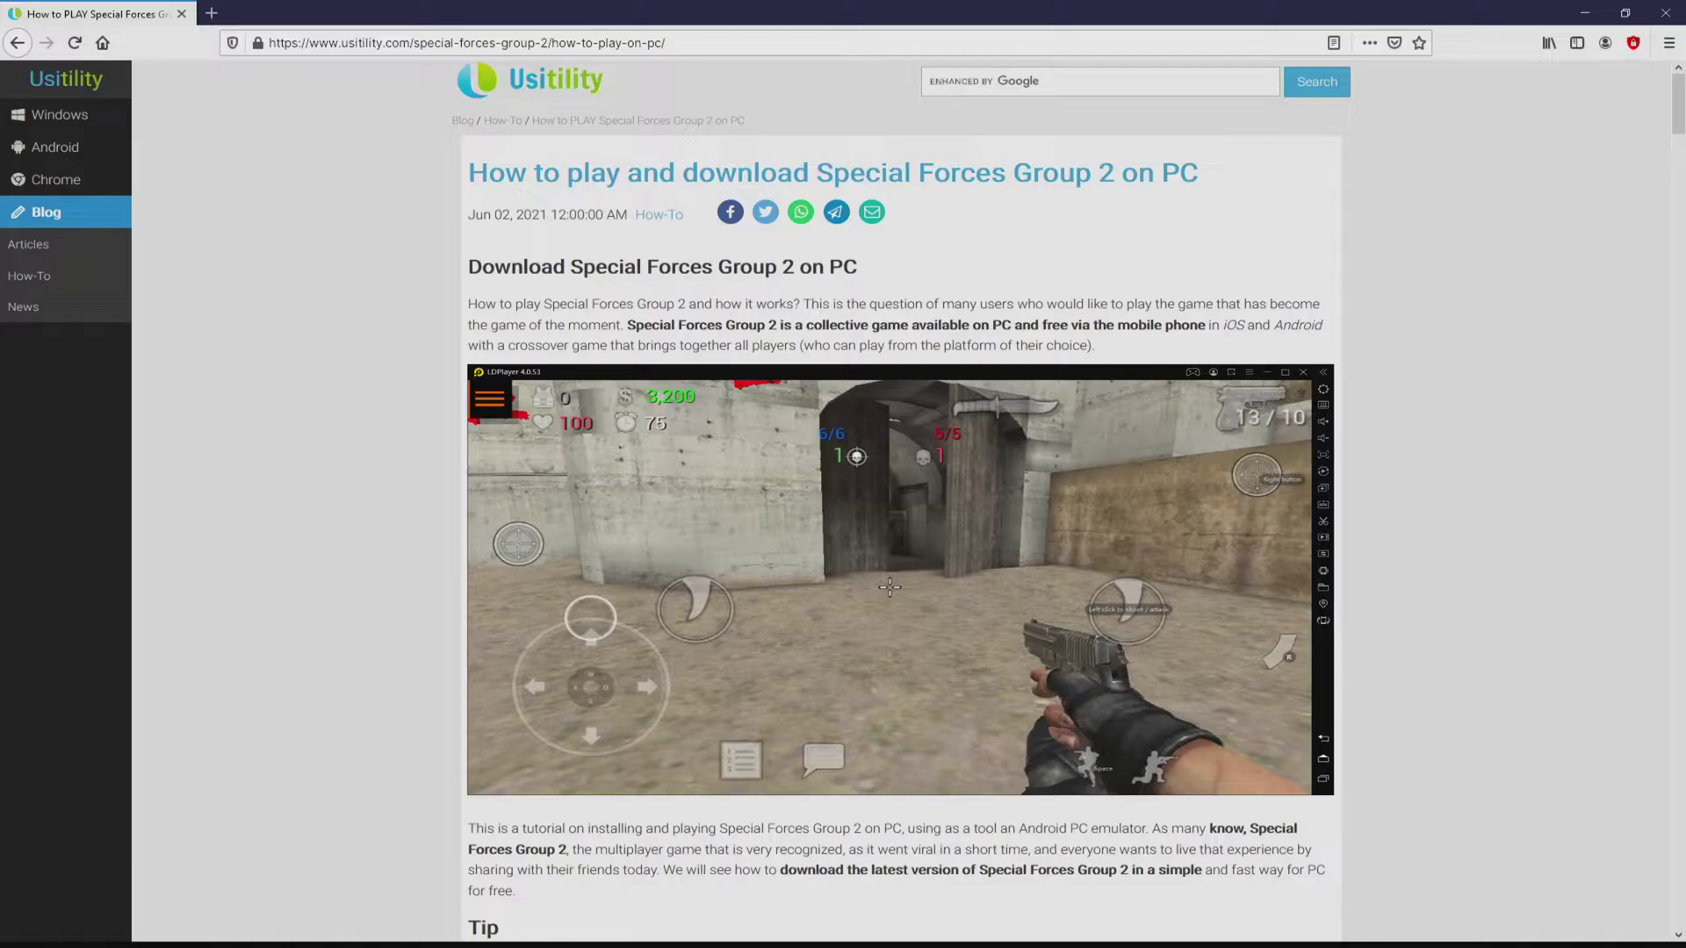
{"action": "scroll", "coordinate": [900, 500], "scroll_direction": "down", "scroll_amount": 4}
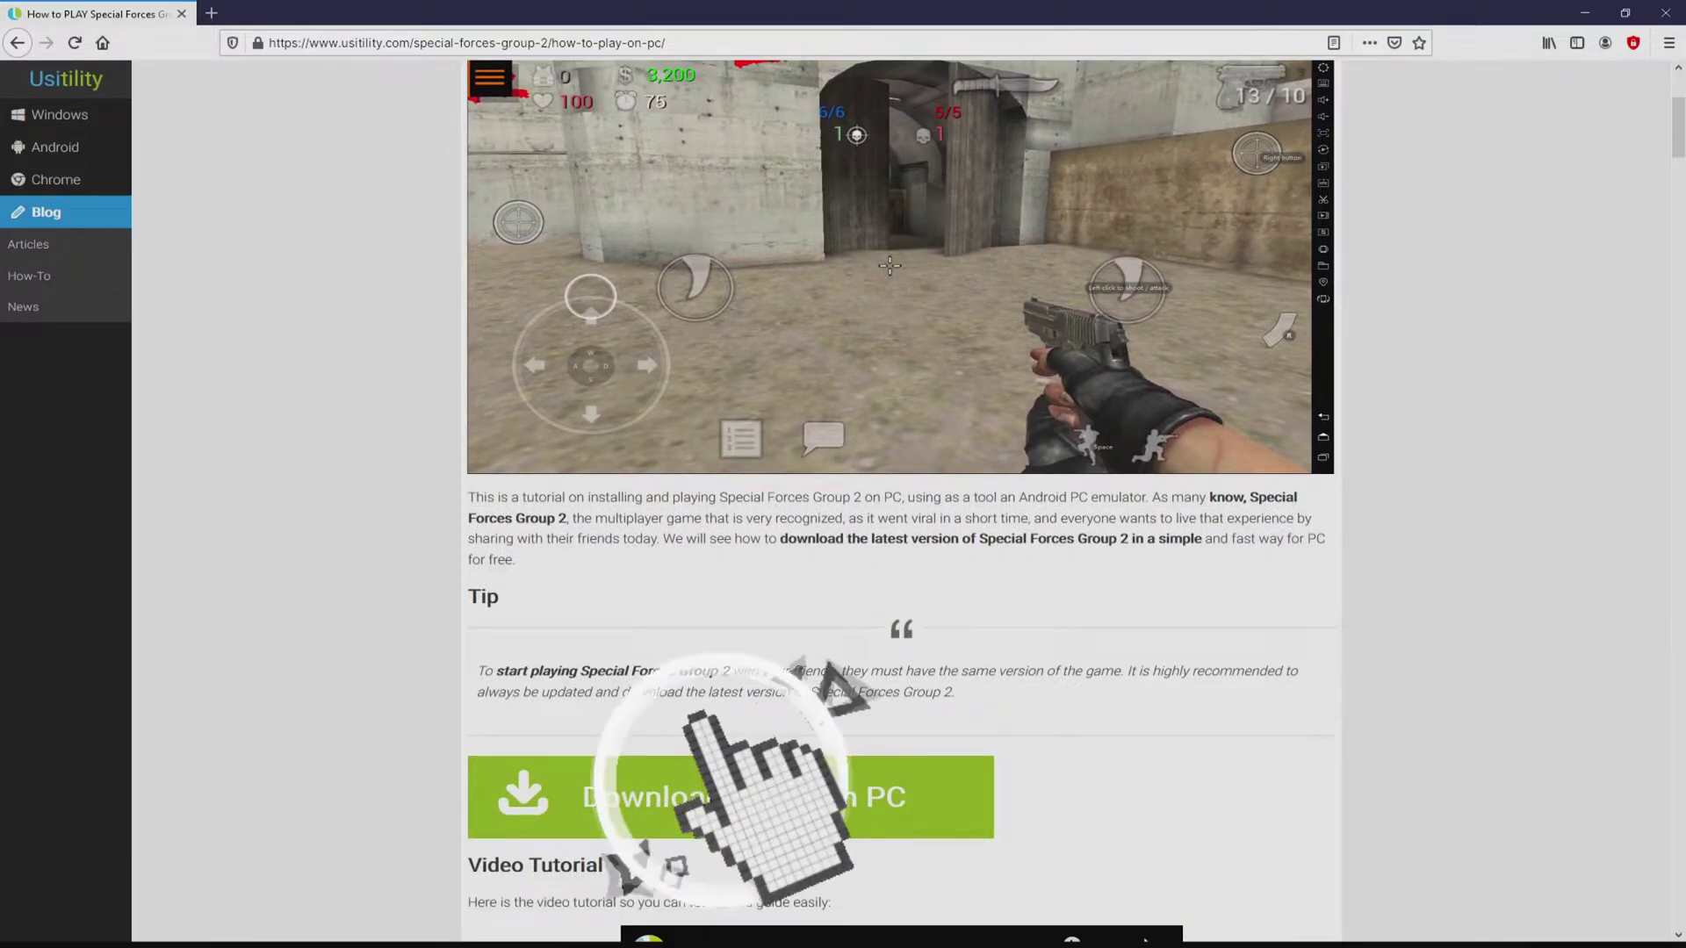
Go to LDPlayer's Special Forces Group 2 page and browse its tutorial and Emulator Features sections
{"action": "left_click", "coordinate": [731, 797]}
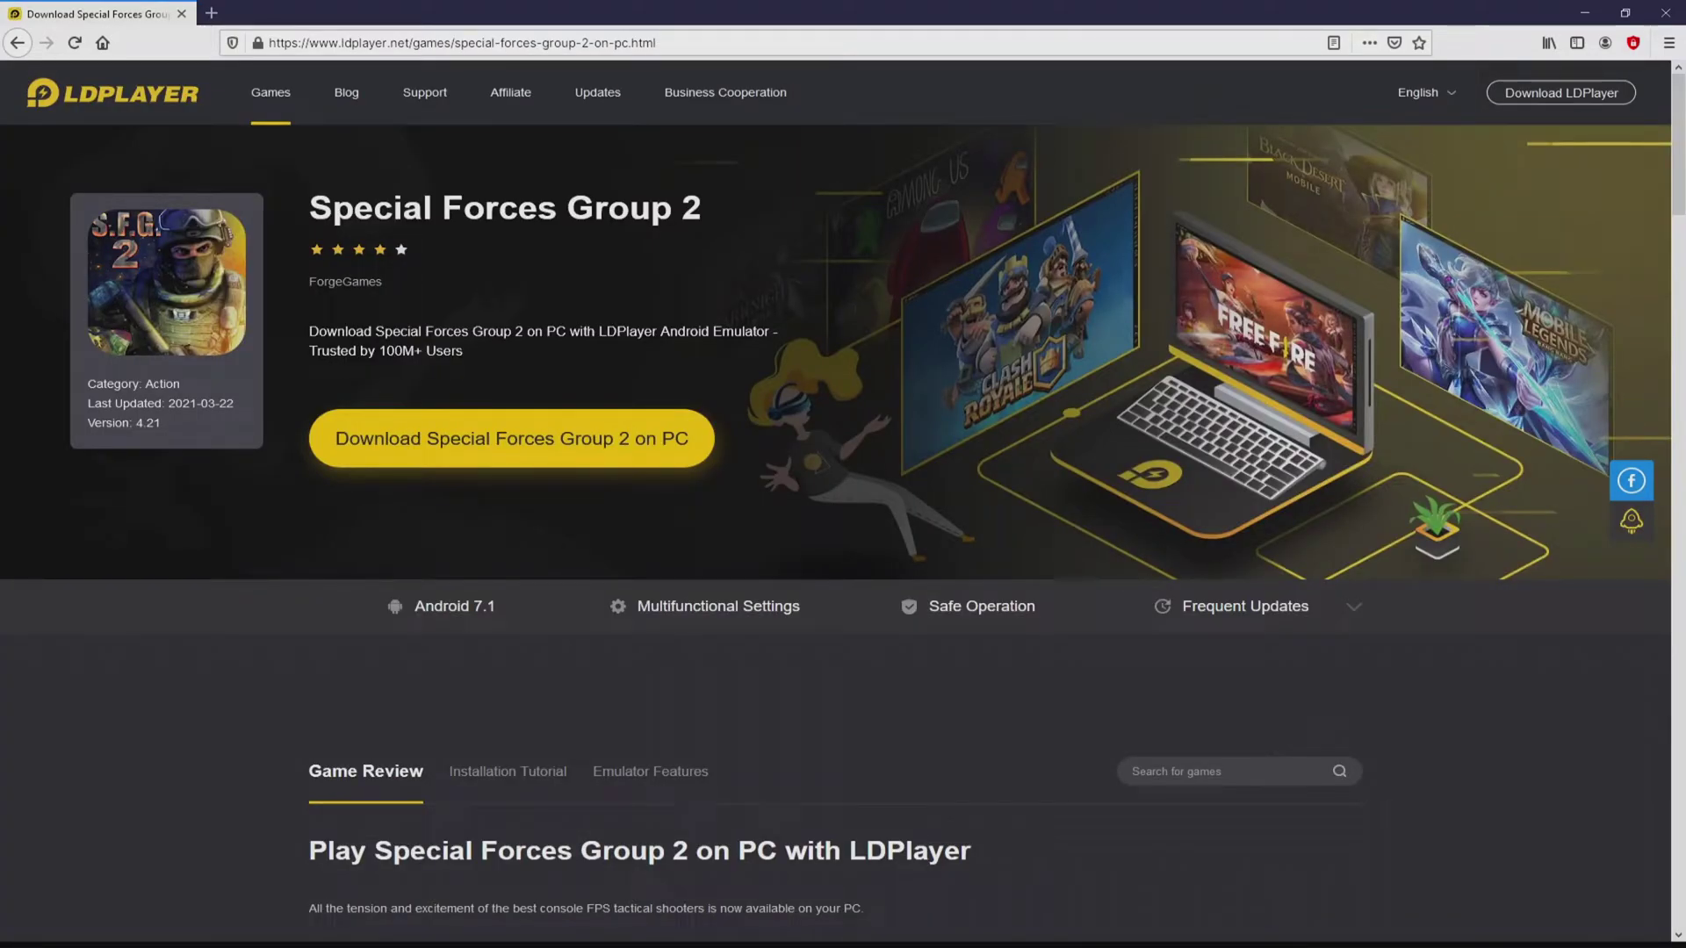
{"action": "scroll", "coordinate": [843, 527], "scroll_direction": "down", "scroll_amount": 15}
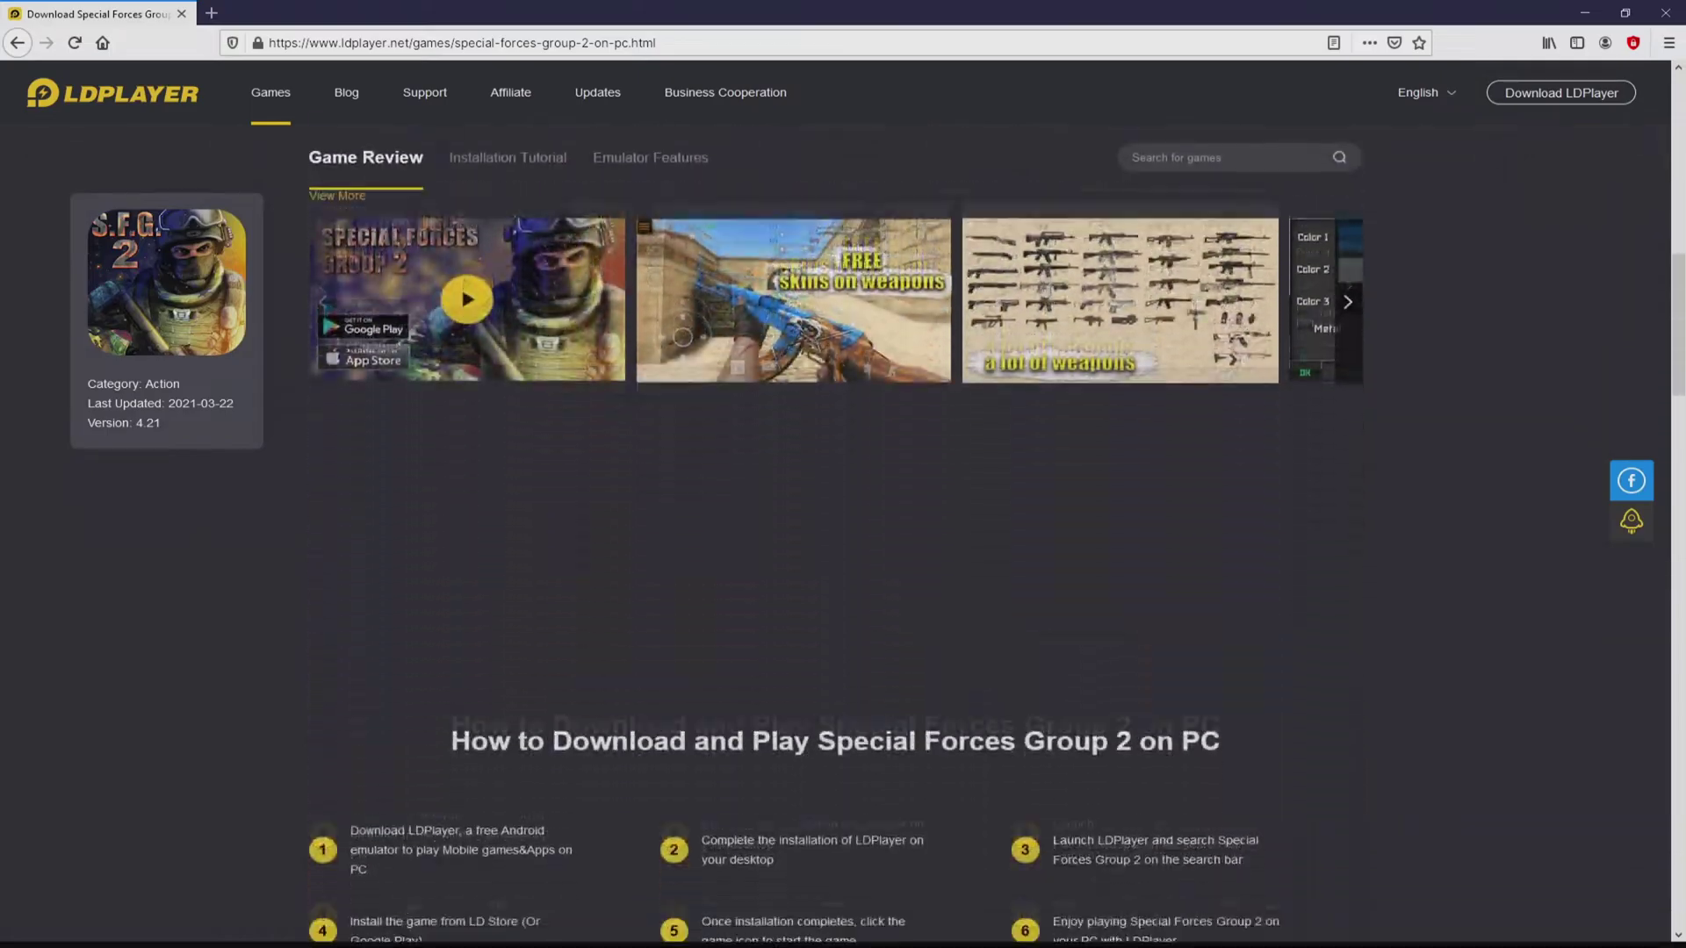
{"action": "scroll", "coordinate": [843, 527], "scroll_direction": "down", "scroll_amount": 20}
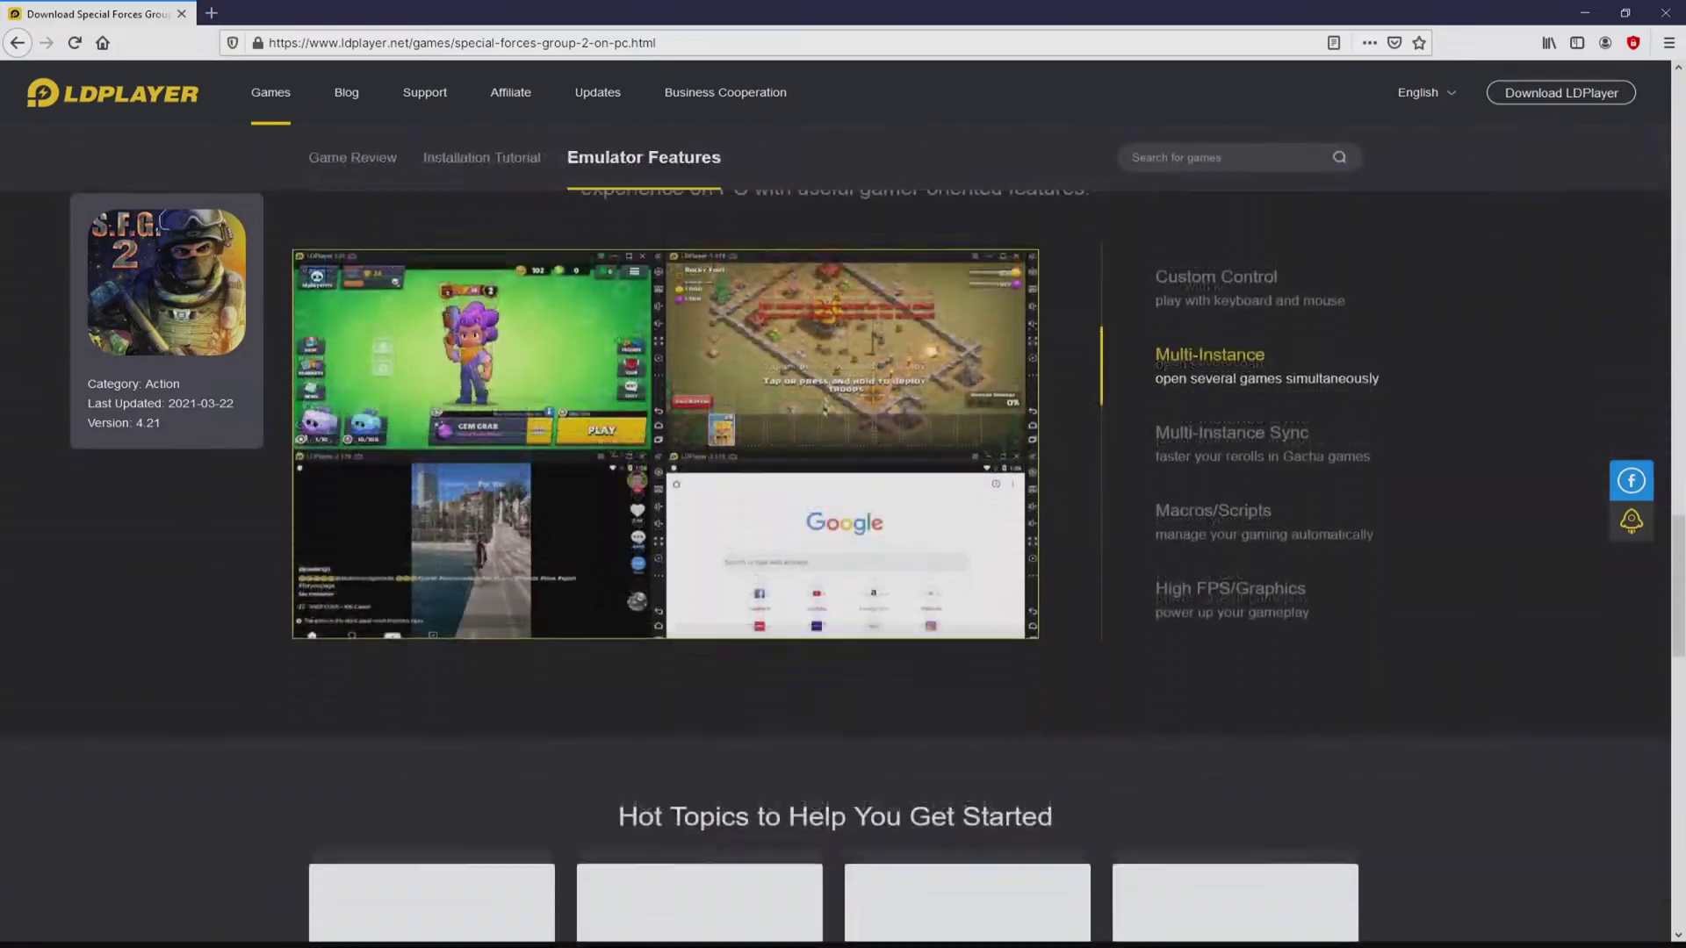
{"action": "scroll", "coordinate": [843, 527], "scroll_direction": "up", "scroll_amount": 6}
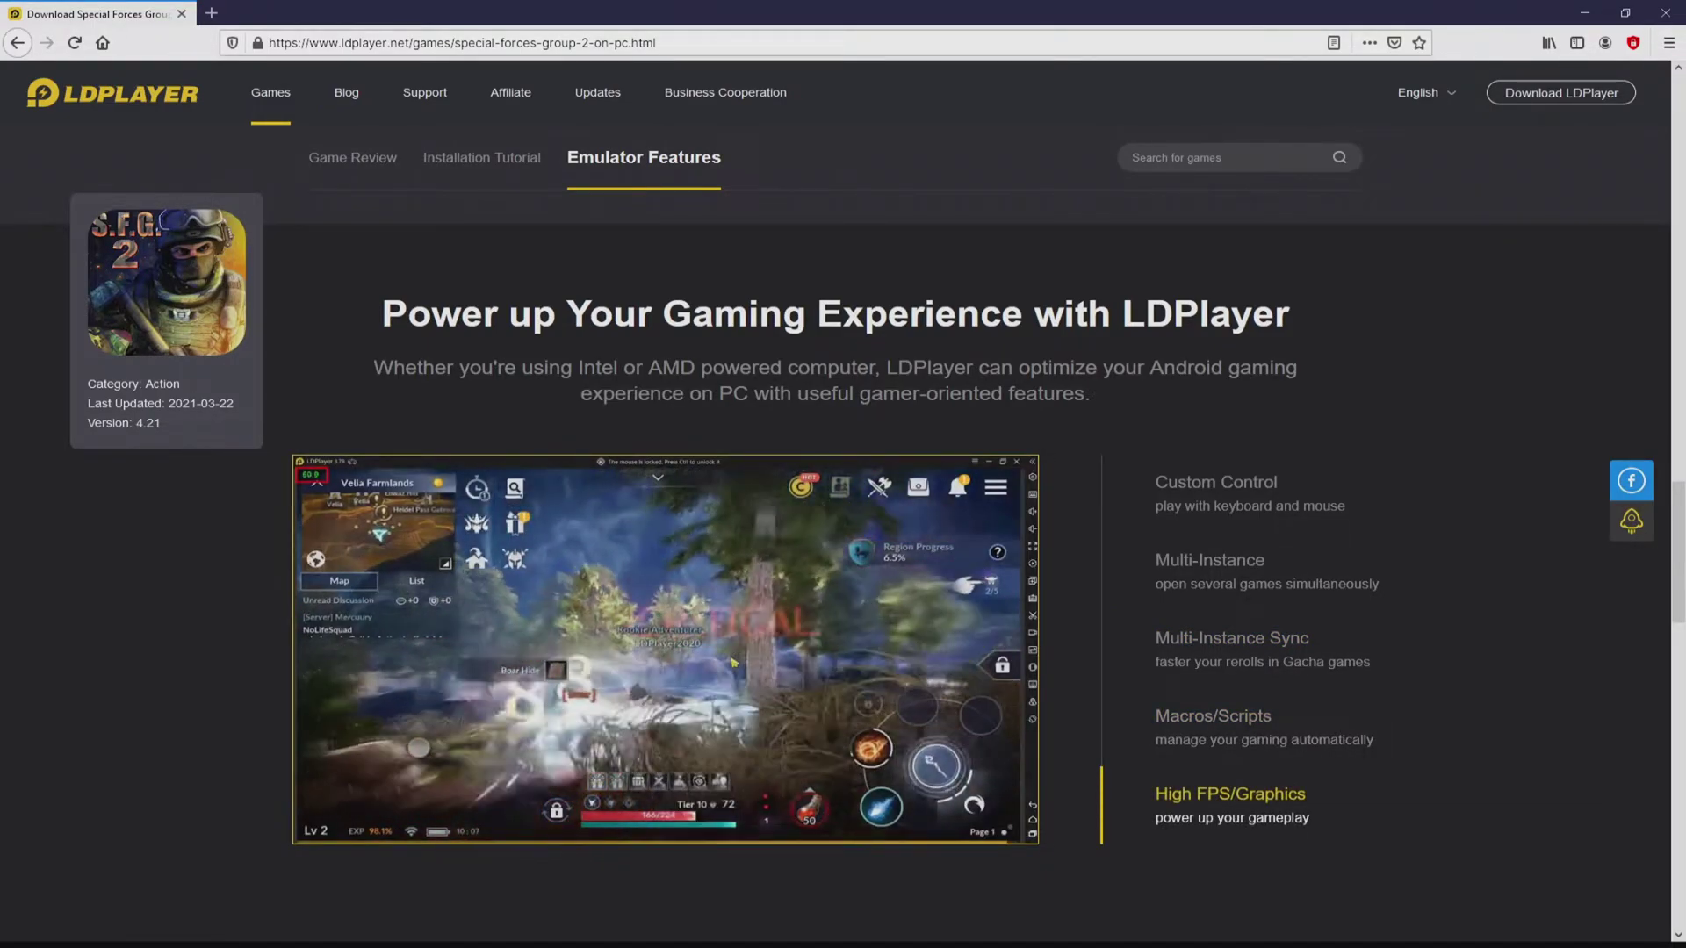
{"action": "scroll", "coordinate": [843, 527], "scroll_direction": "up", "scroll_amount": 3}
{"action": "scroll", "coordinate": [843, 527], "scroll_direction": "up", "scroll_amount": 15}
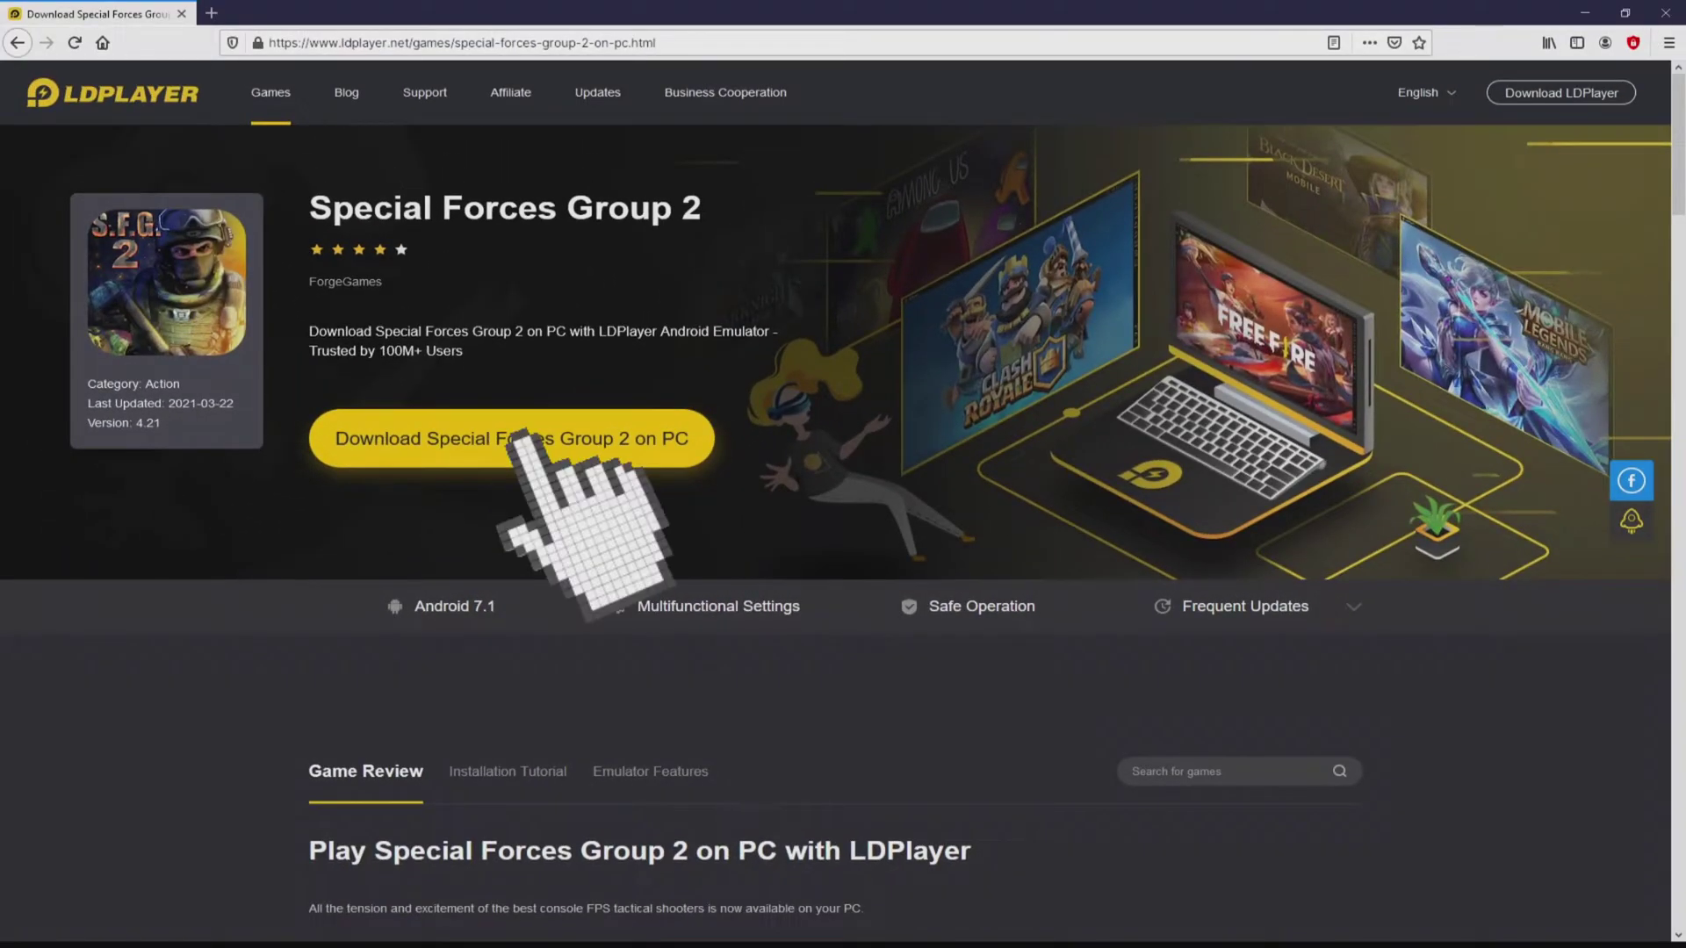
Download the LDPlayer4 installer via 'Download Special Forces Group 2 on PC' and run it
{"action": "left_click", "coordinate": [524, 438]}
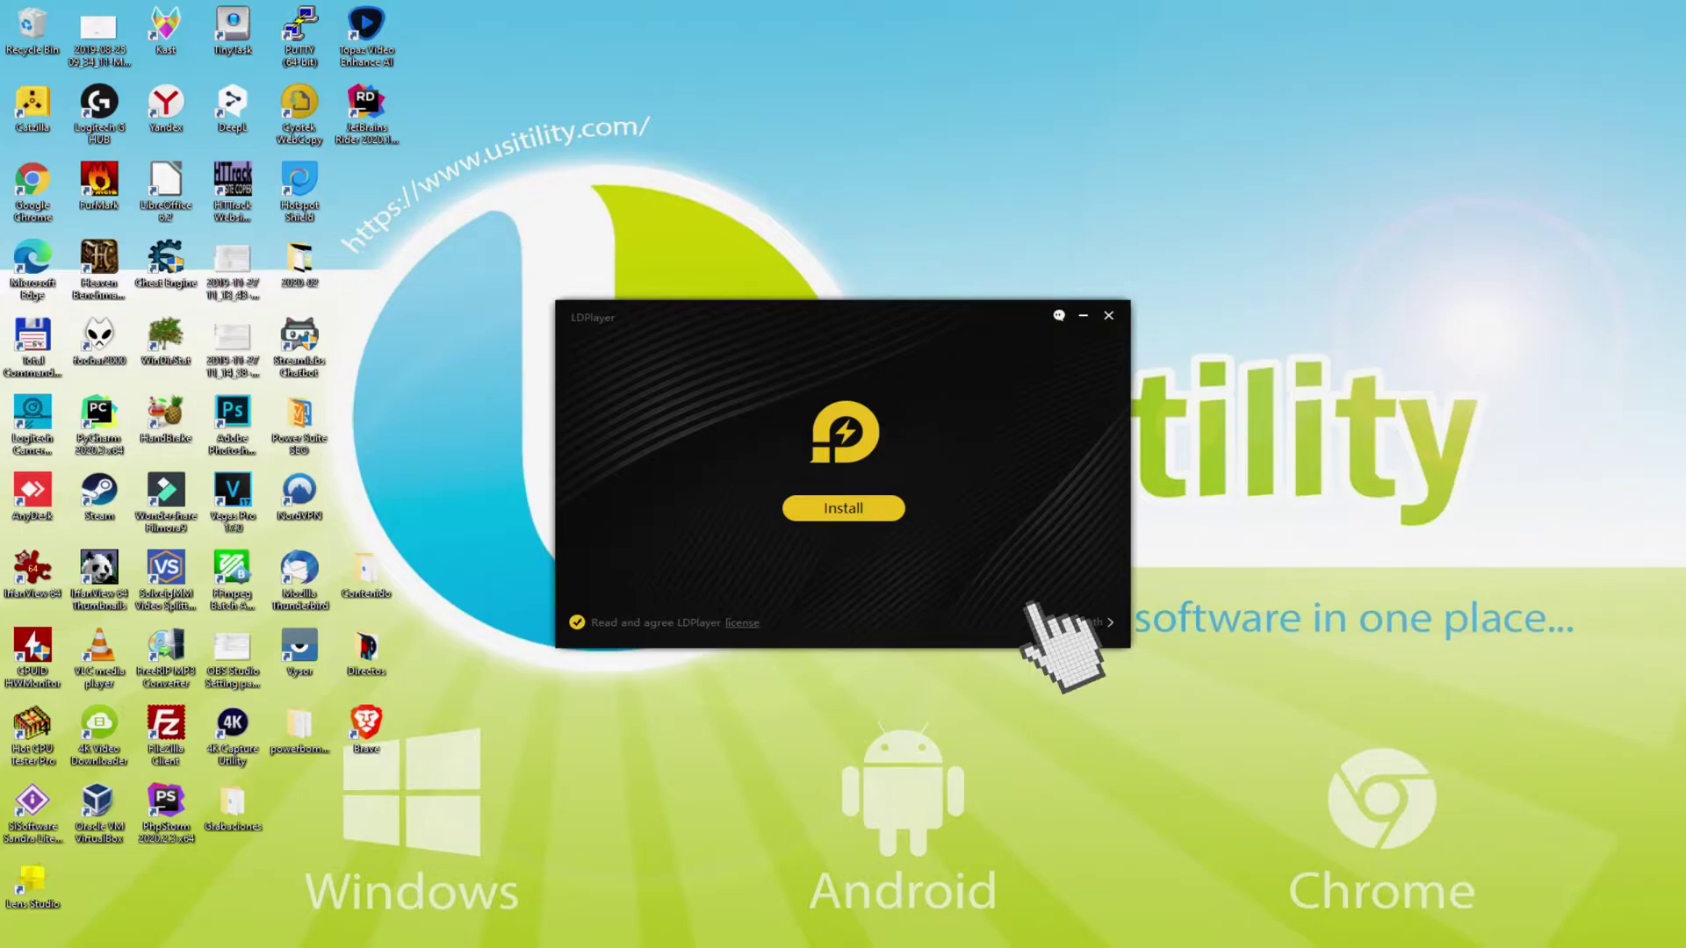
{"action": "left_click", "coordinate": [1088, 622]}
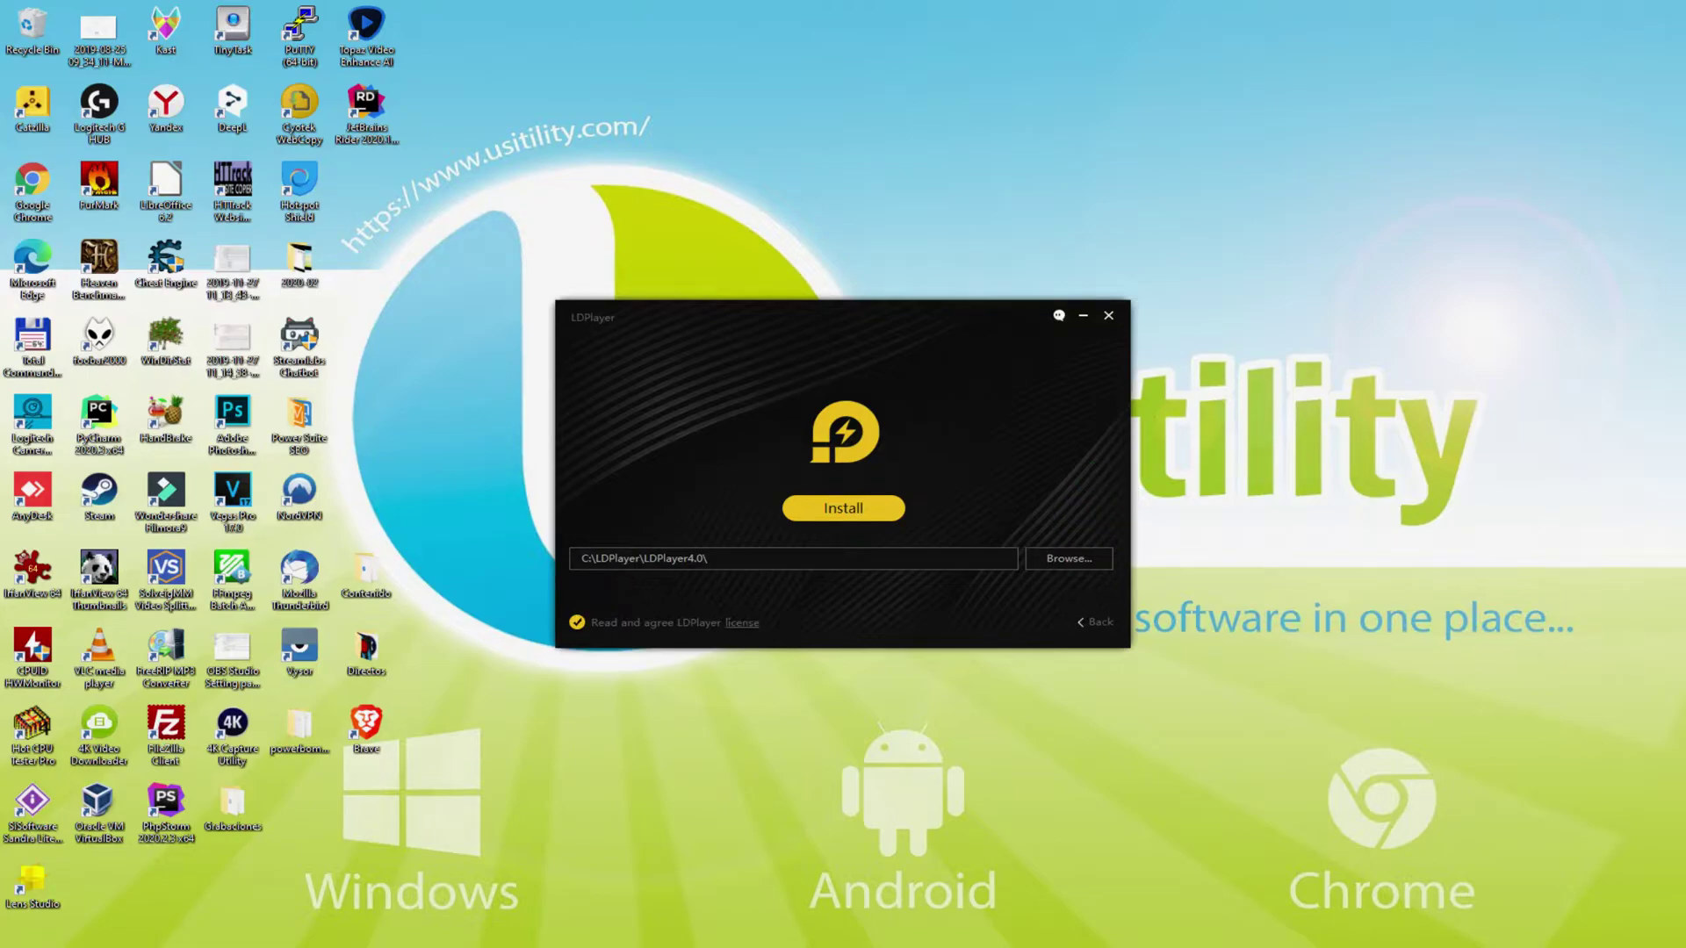
{"action": "left_click", "coordinate": [1082, 620]}
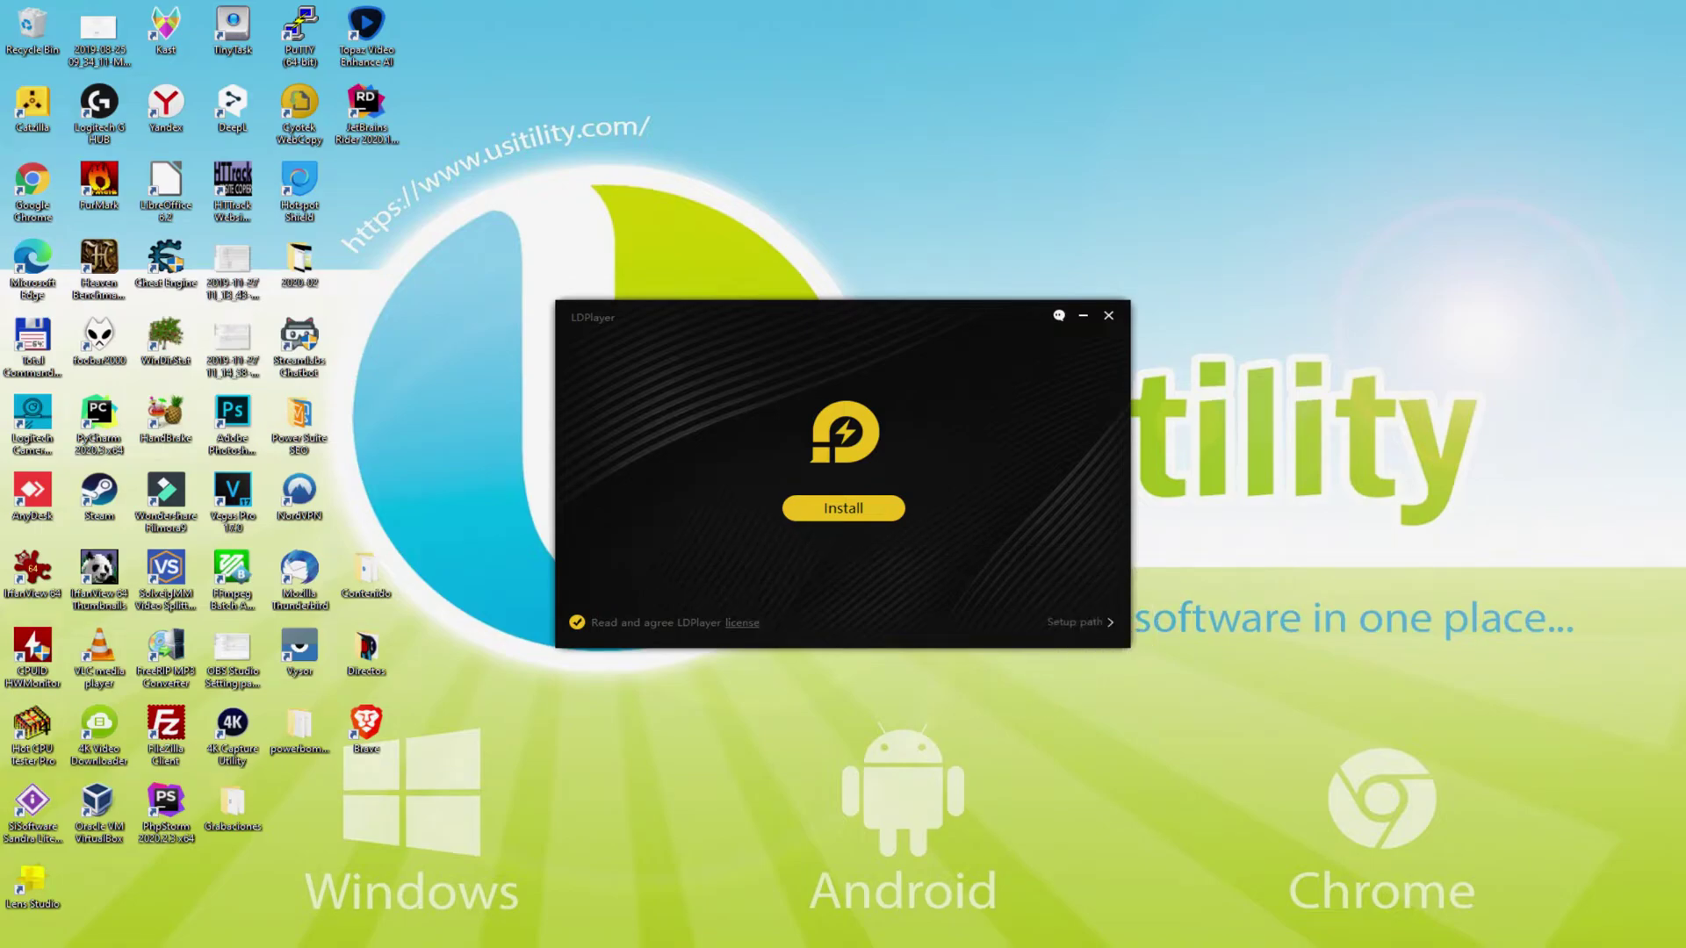
Install LDPlayer, rejecting the Avast Antivirus and McAfee WebAdvisor offers
{"action": "left_click", "coordinate": [836, 506]}
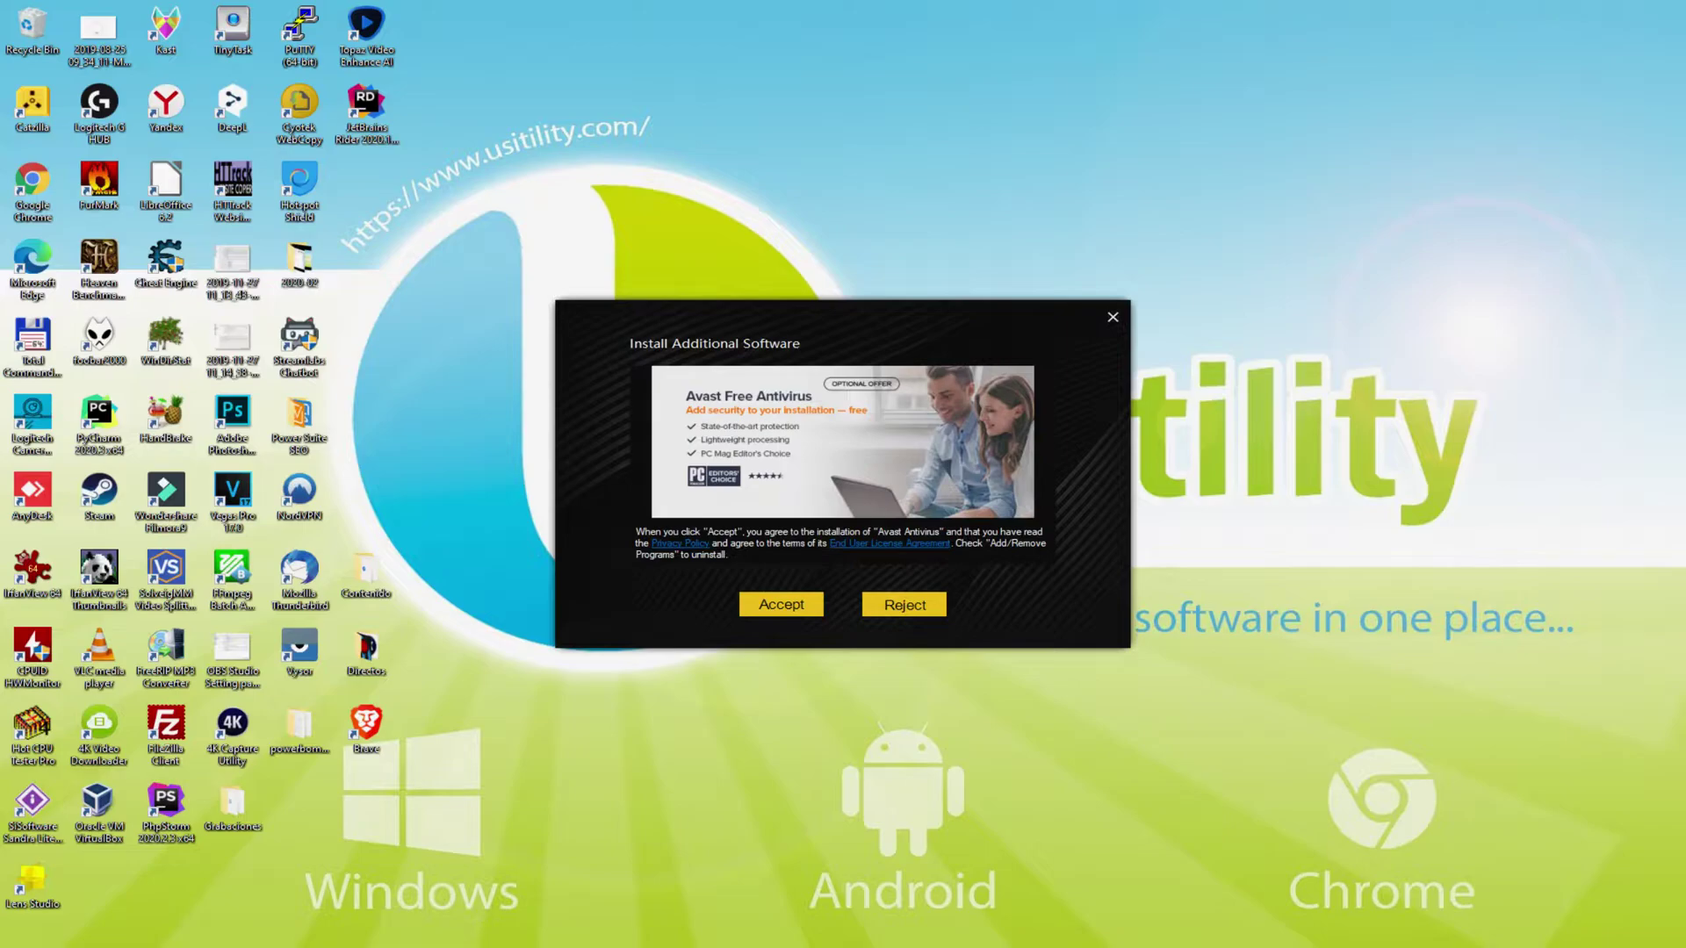
{"action": "left_click", "coordinate": [904, 605]}
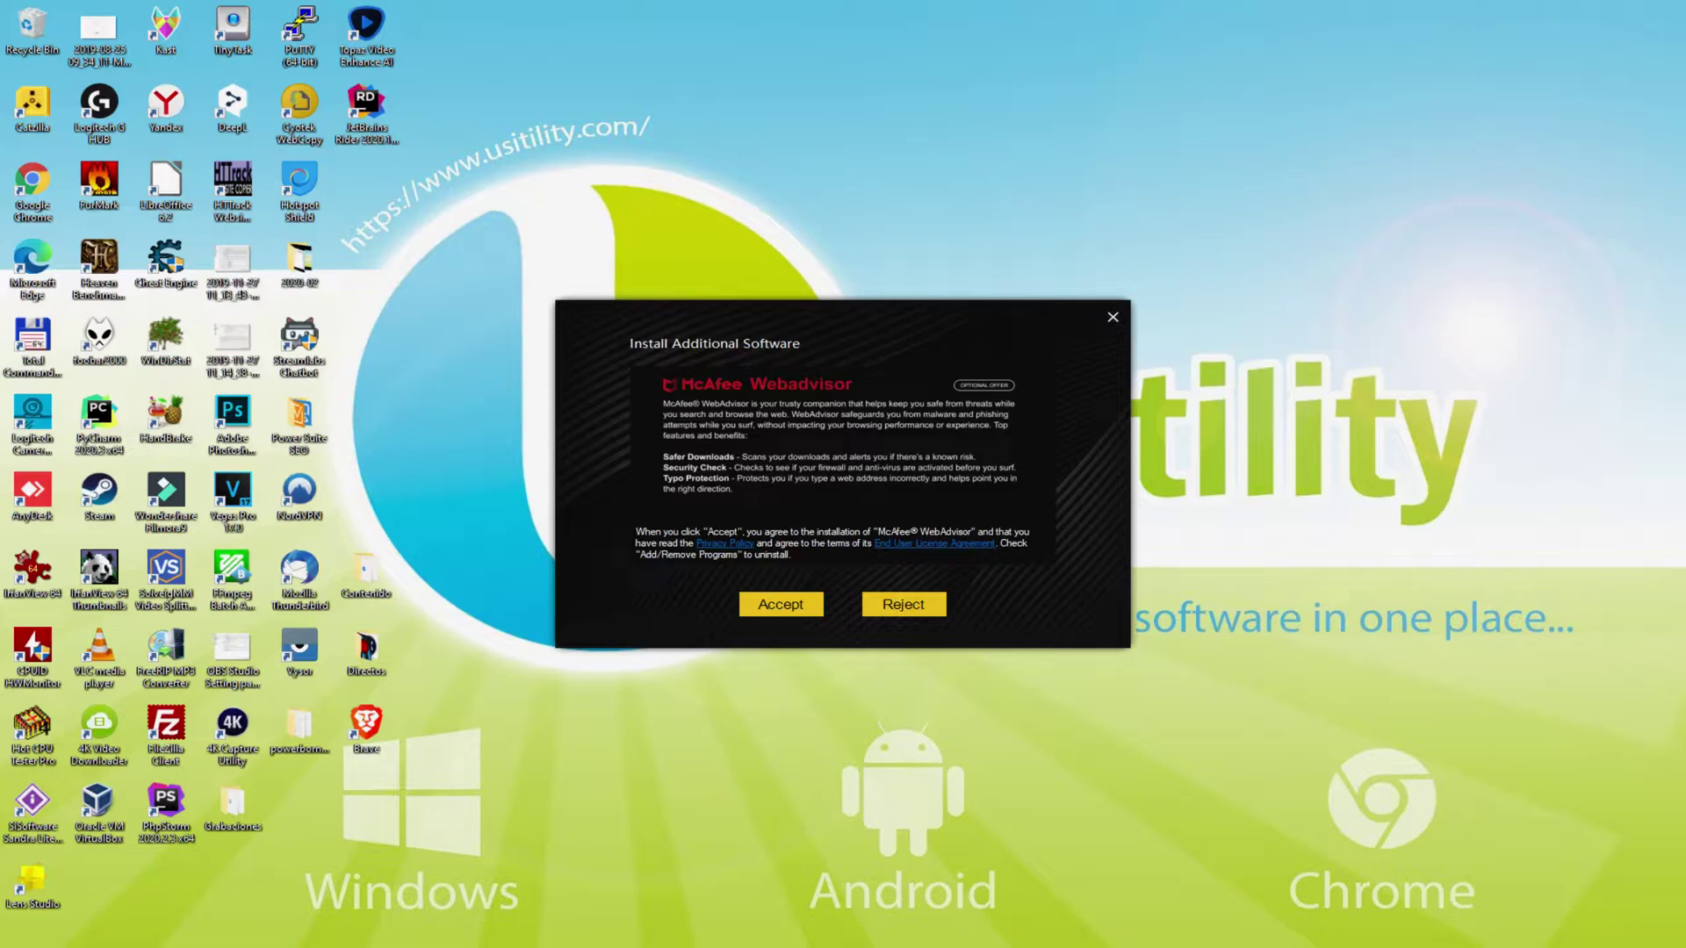
{"action": "left_click", "coordinate": [903, 604]}
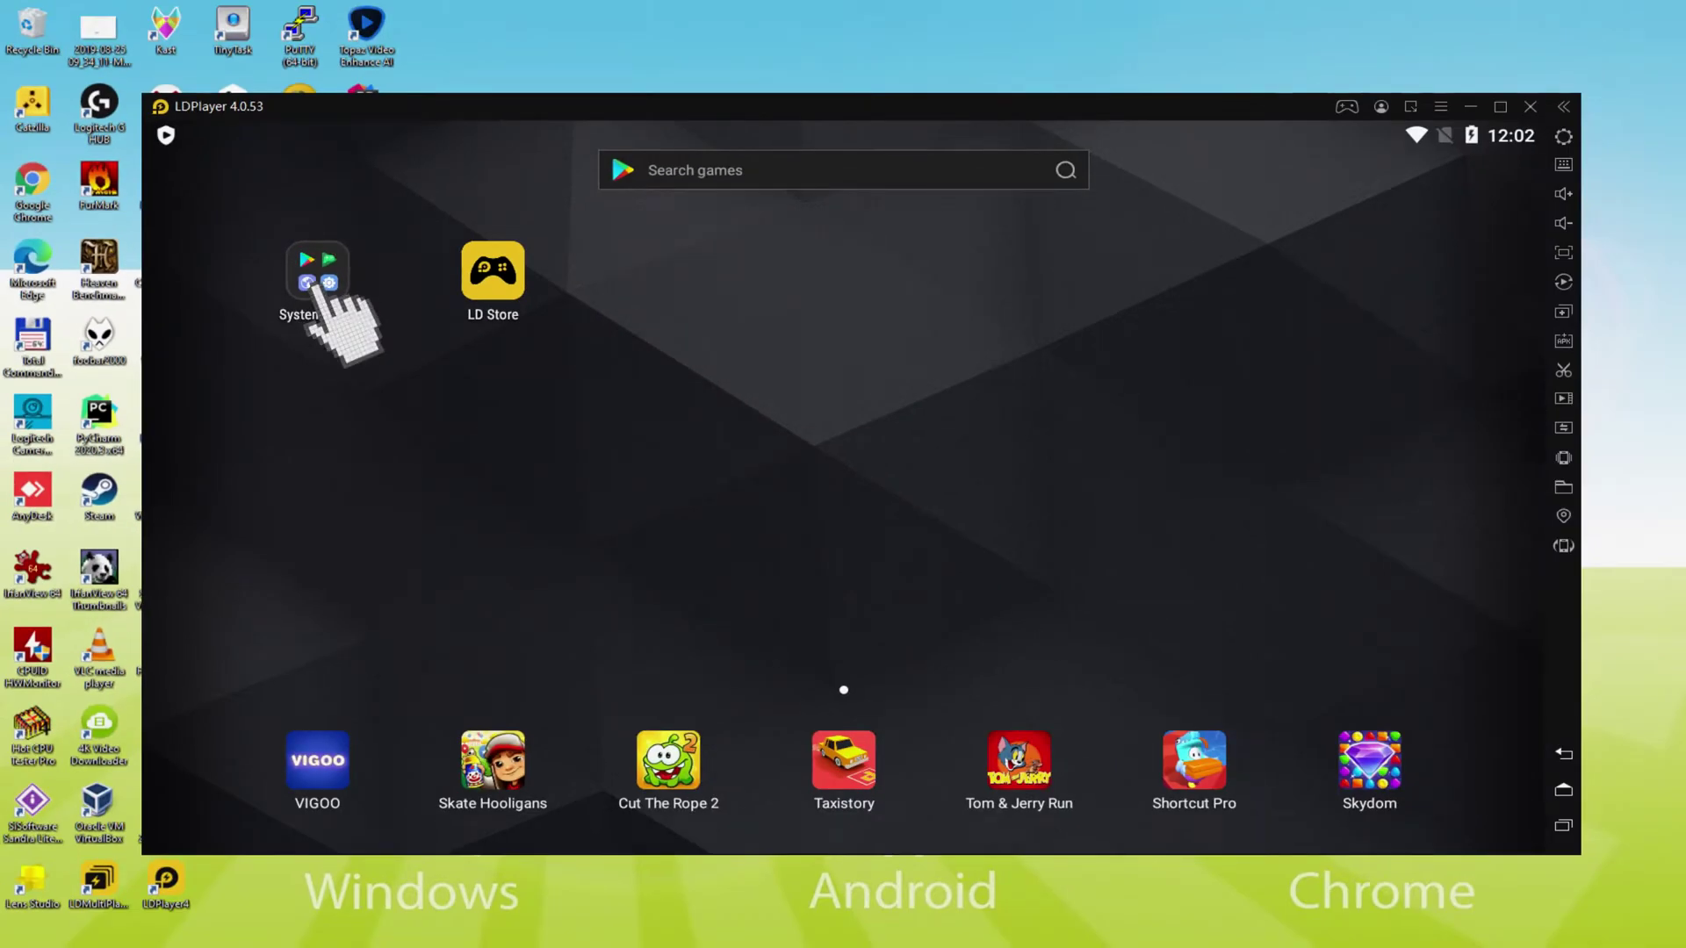
Launch Play Store from System Apps and sign in with the Google account's e-mail and password
{"action": "left_click", "coordinate": [537, 224]}
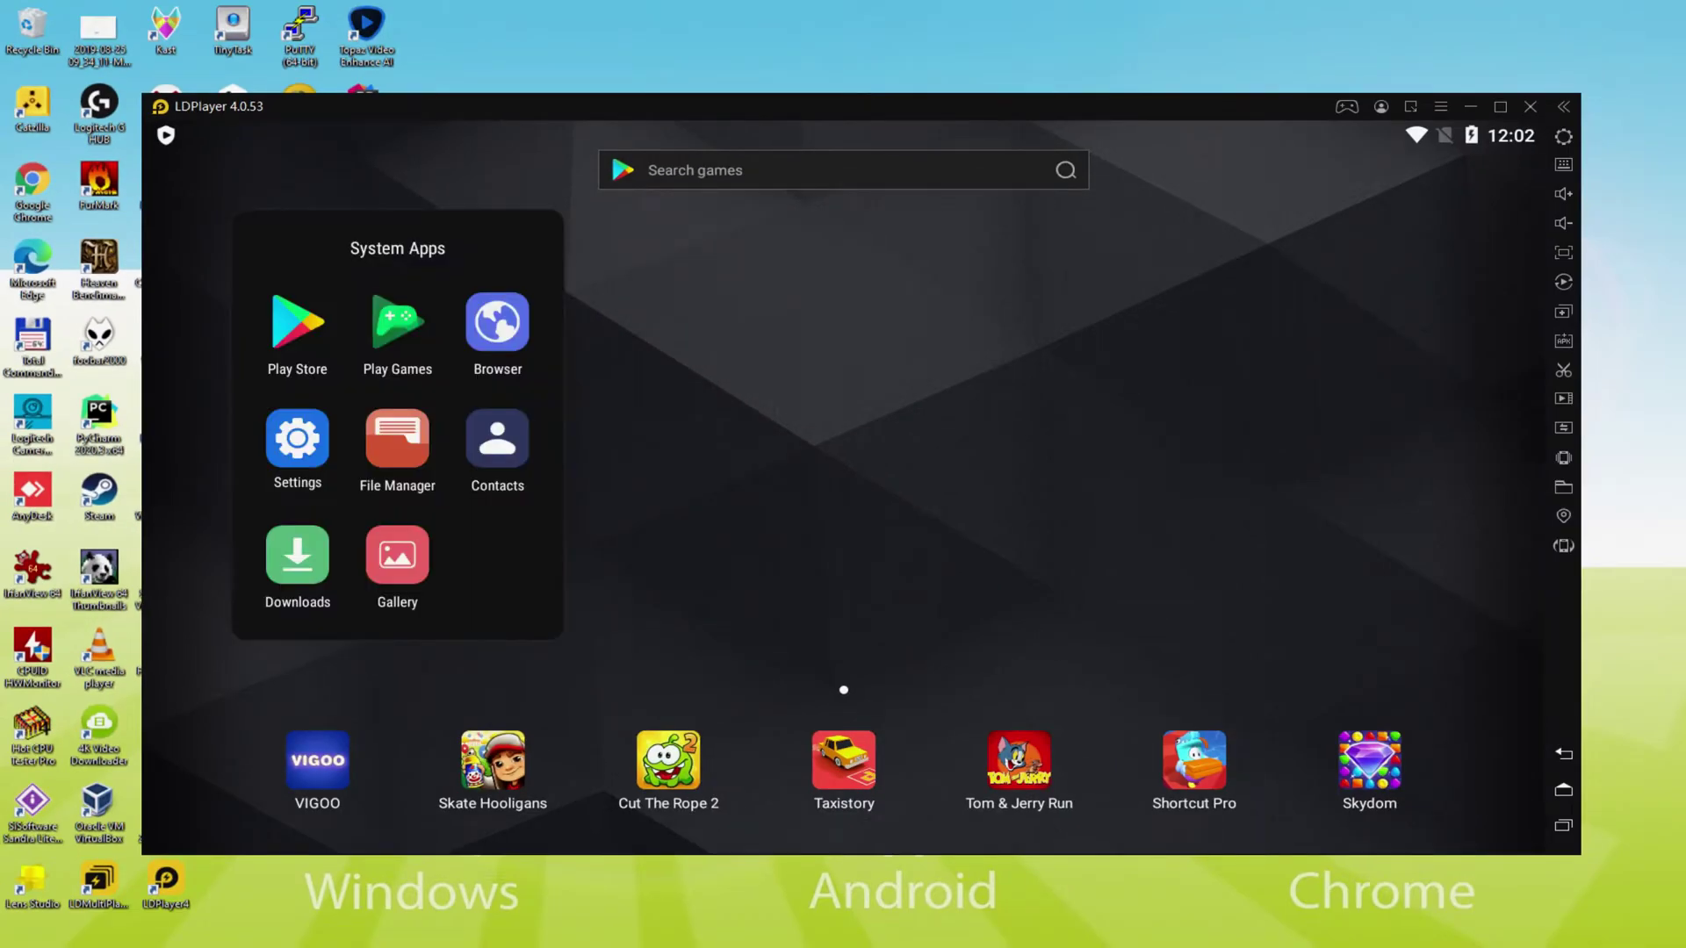
{"action": "left_click", "coordinate": [296, 322]}
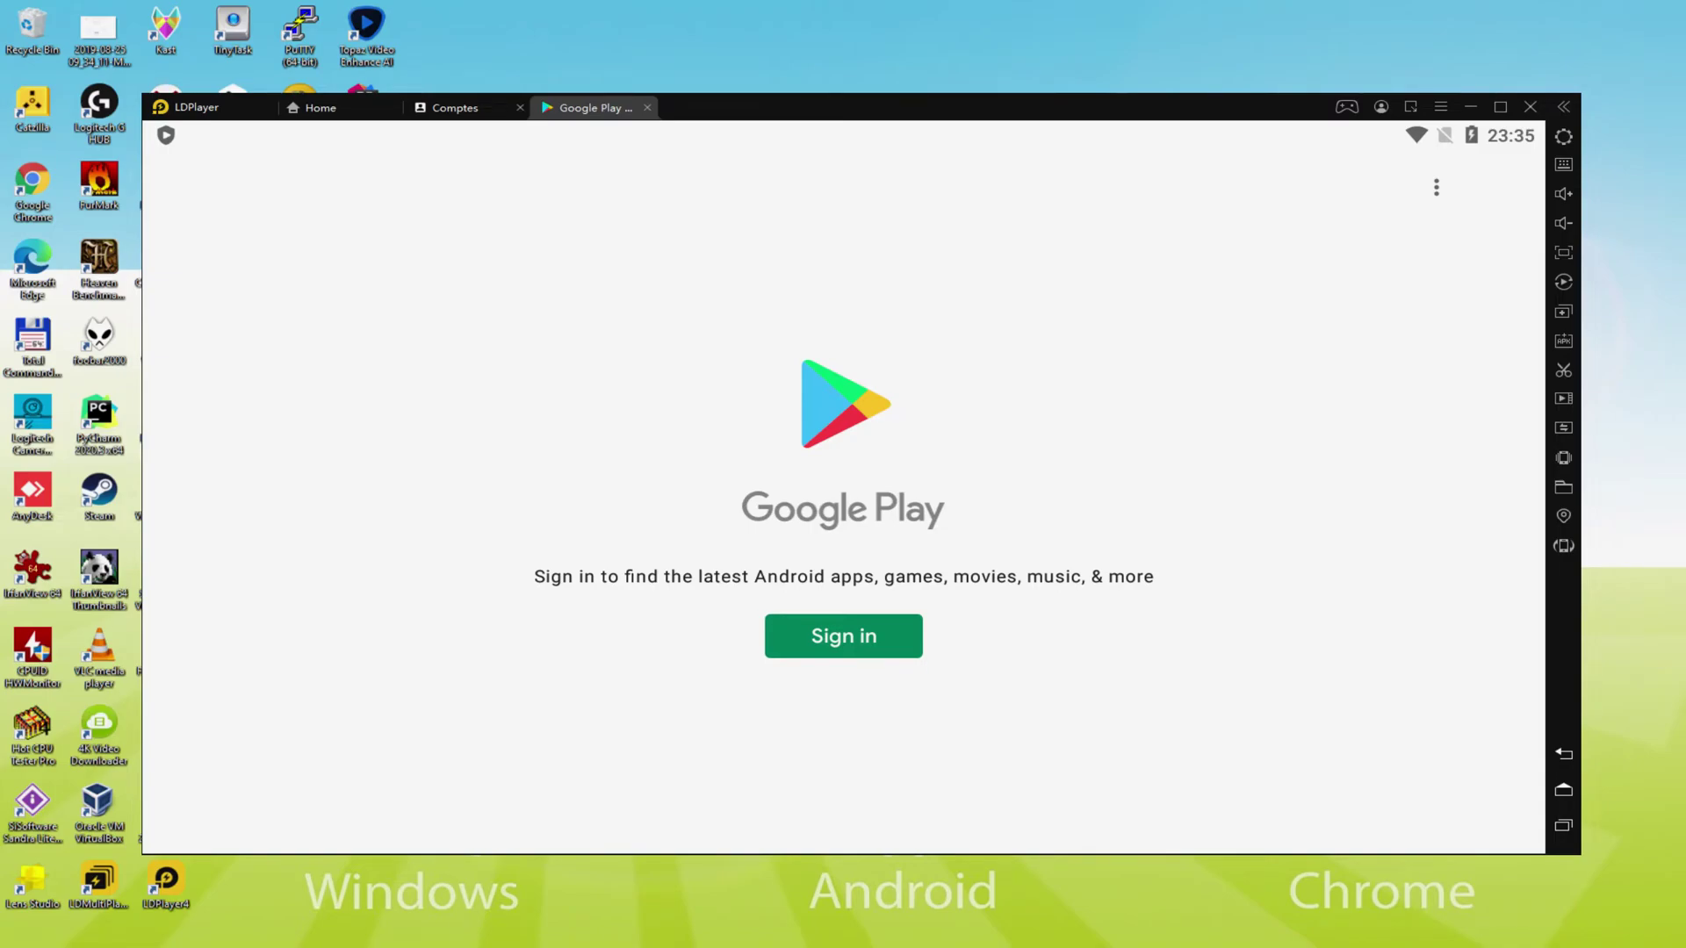
{"action": "left_click", "coordinate": [845, 622]}
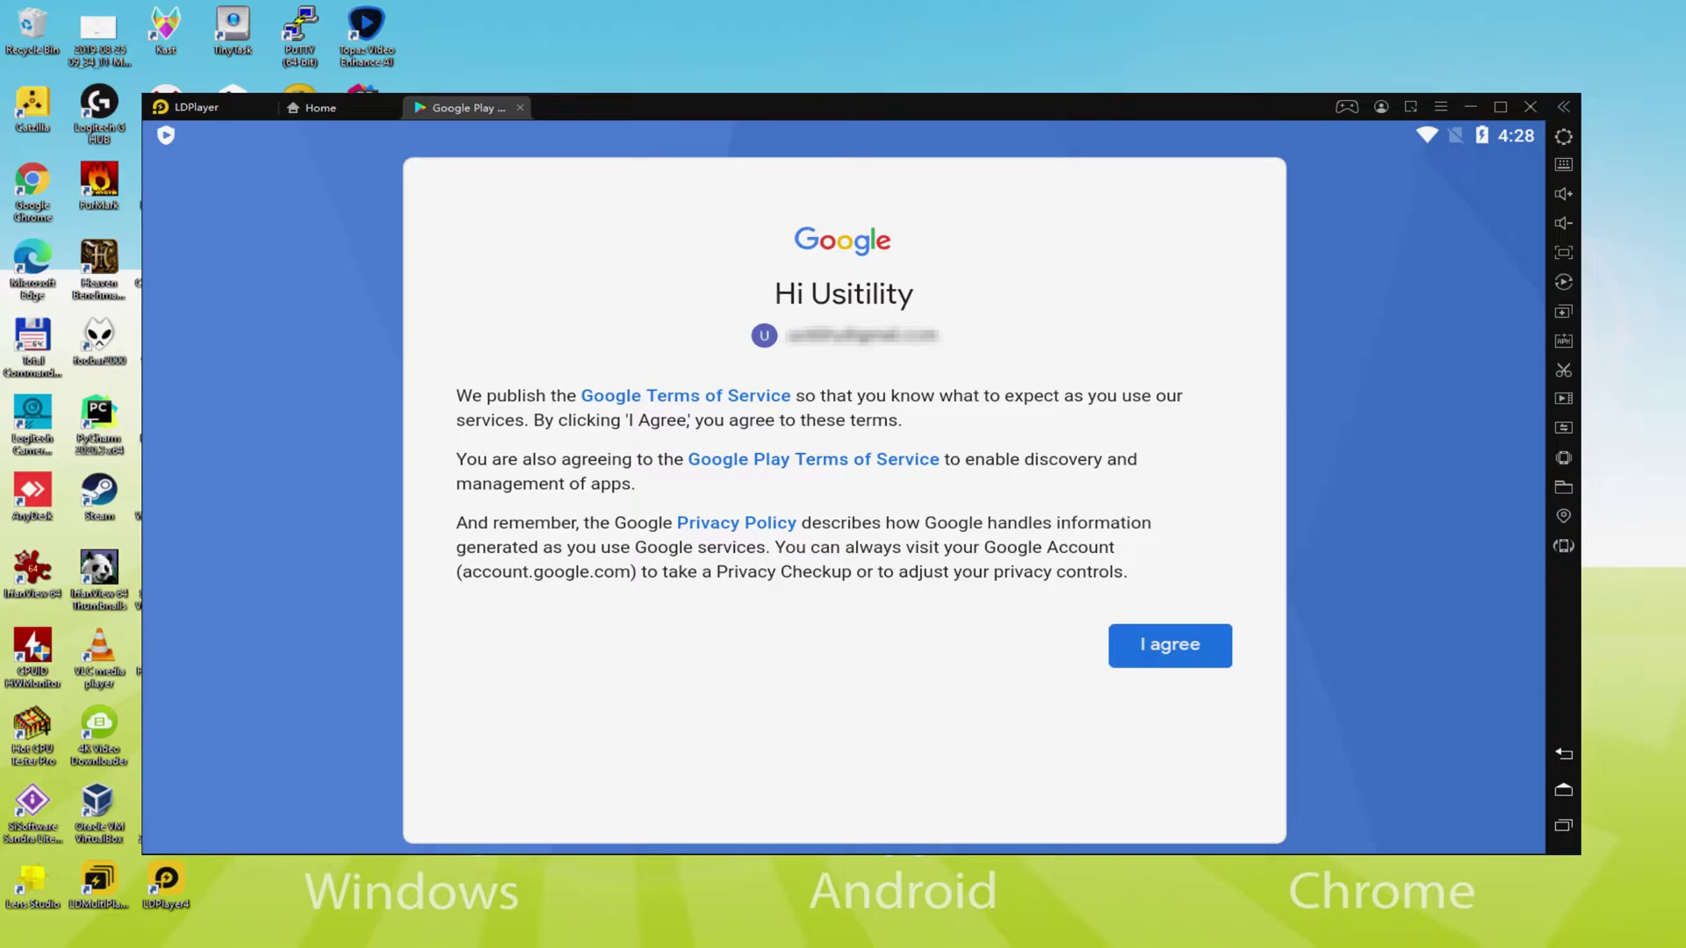
Agree to Google's terms, turn off Back up to Google Drive, and accept the services
{"action": "left_click", "coordinate": [1168, 650]}
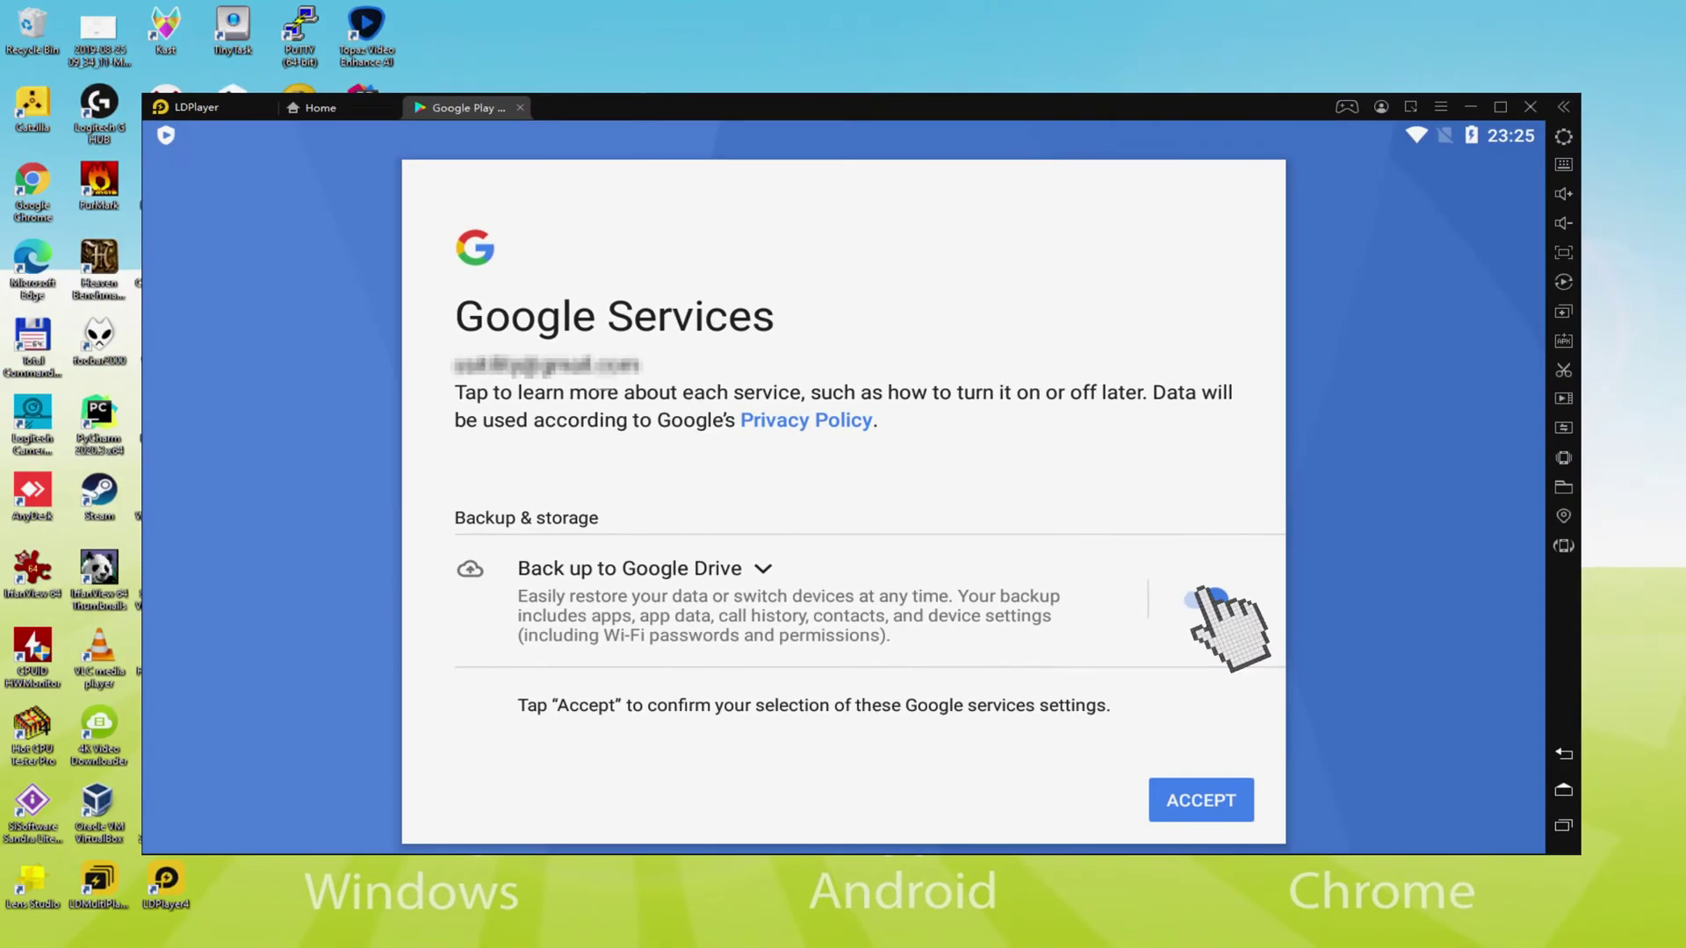
{"action": "left_click", "coordinate": [992, 514]}
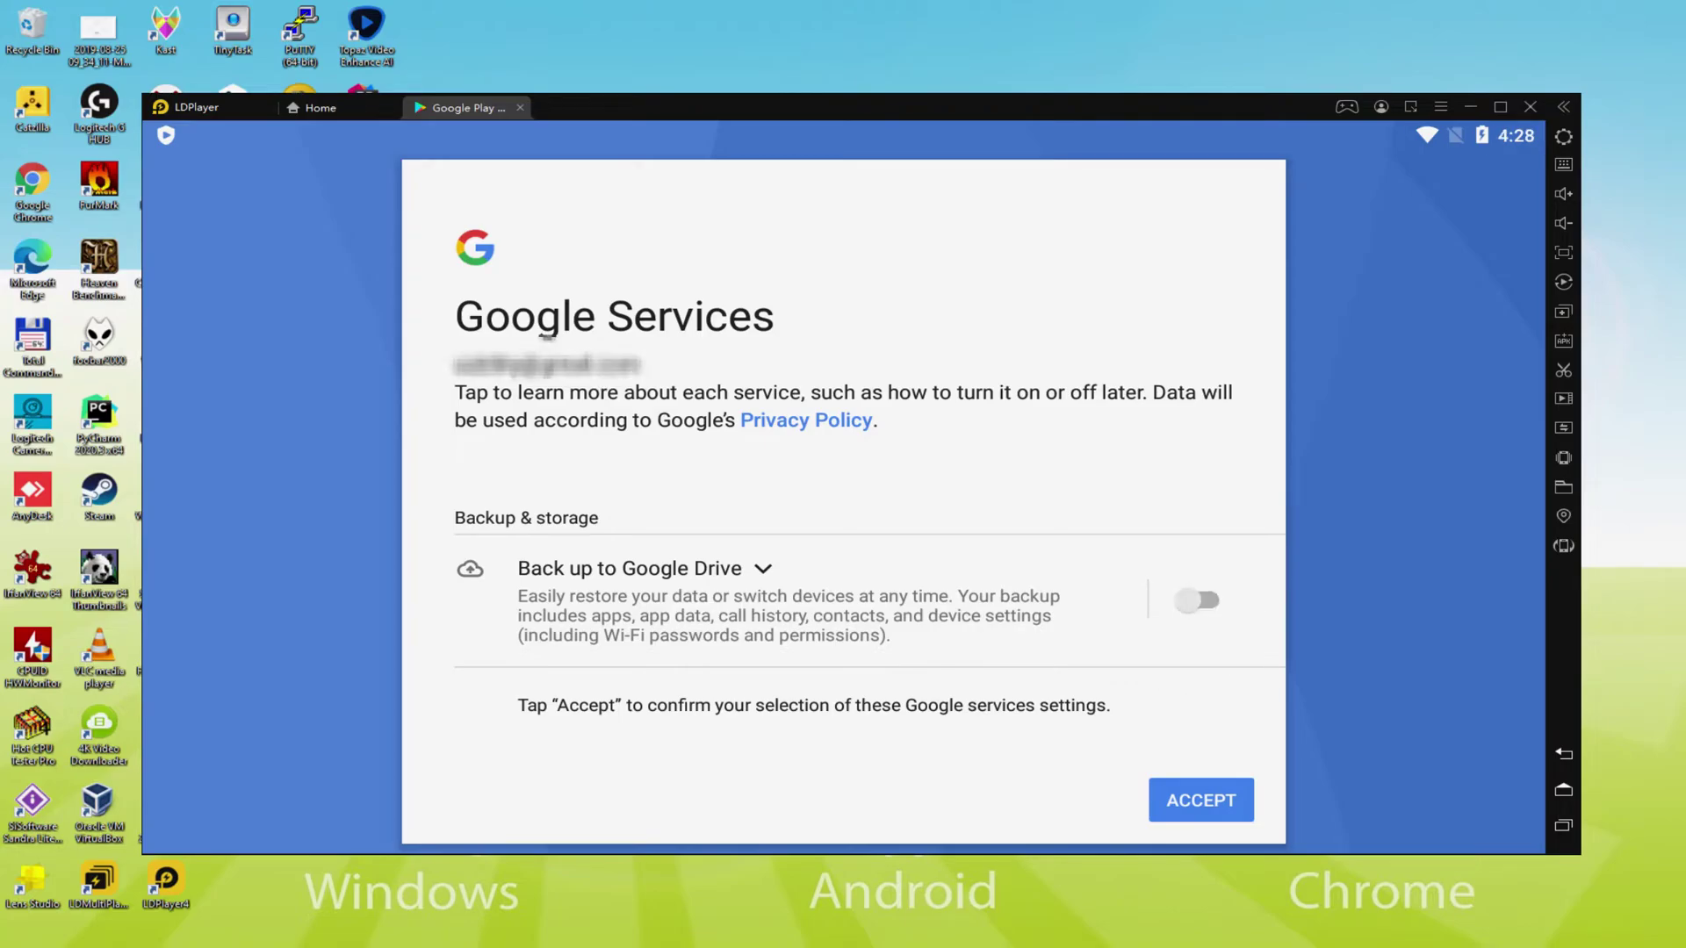
{"action": "left_click", "coordinate": [1201, 795]}
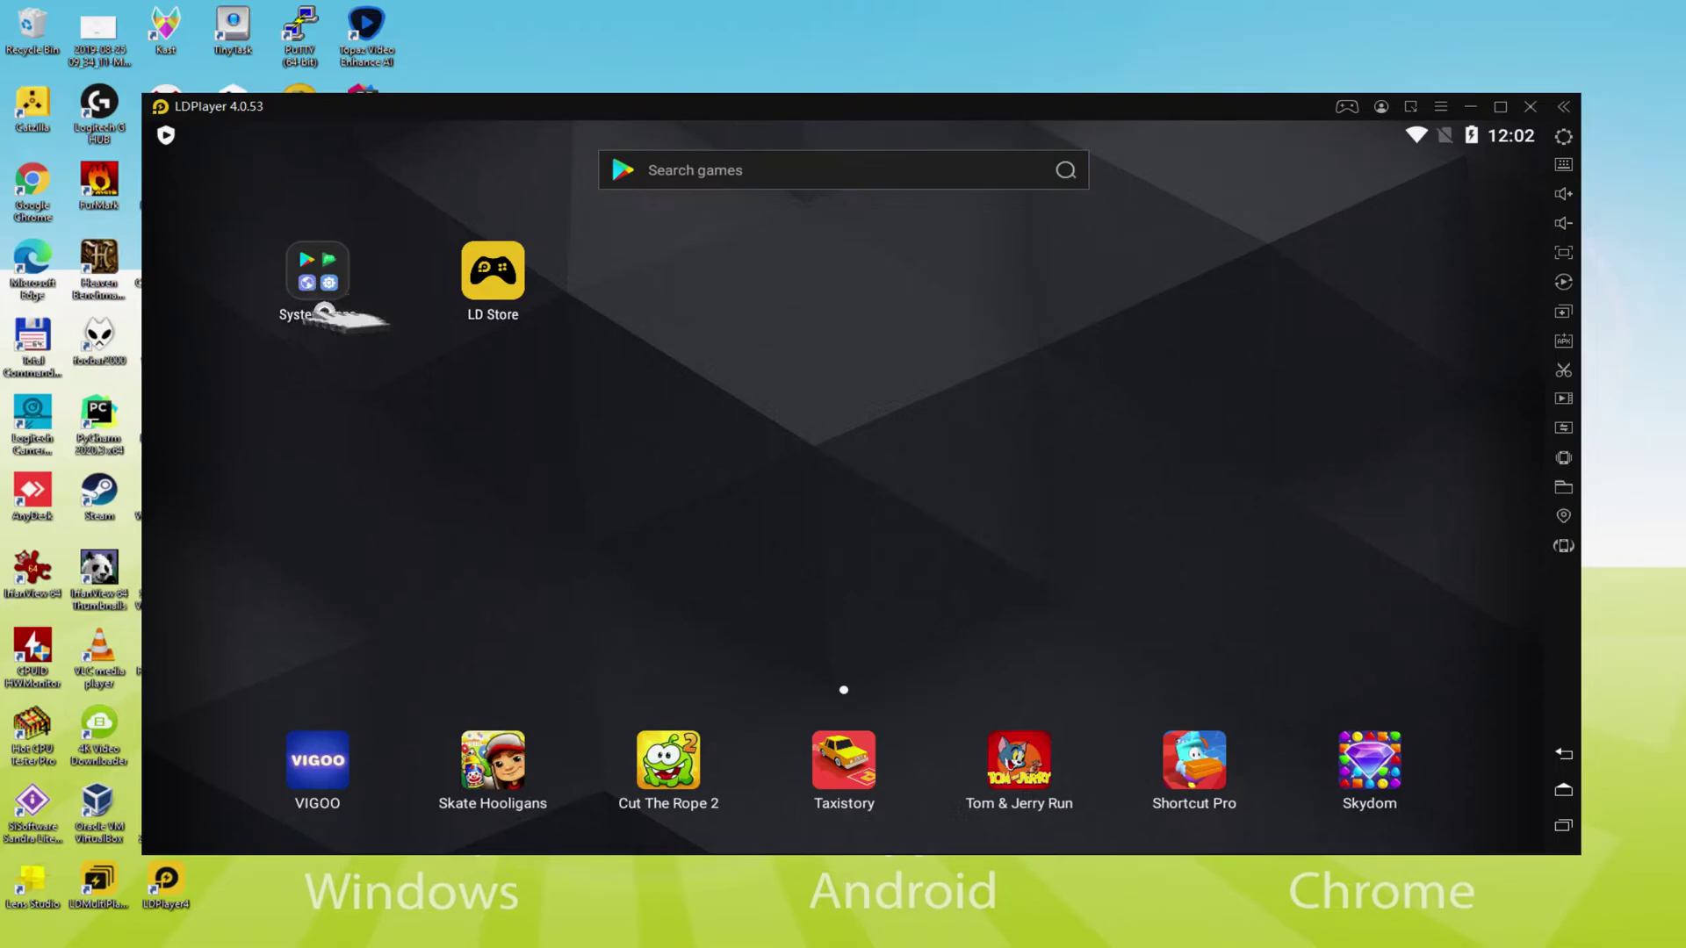
Search Play Store for 'Special Forces Group 2', install it, and return to the home screen
{"action": "left_click", "coordinate": [320, 280]}
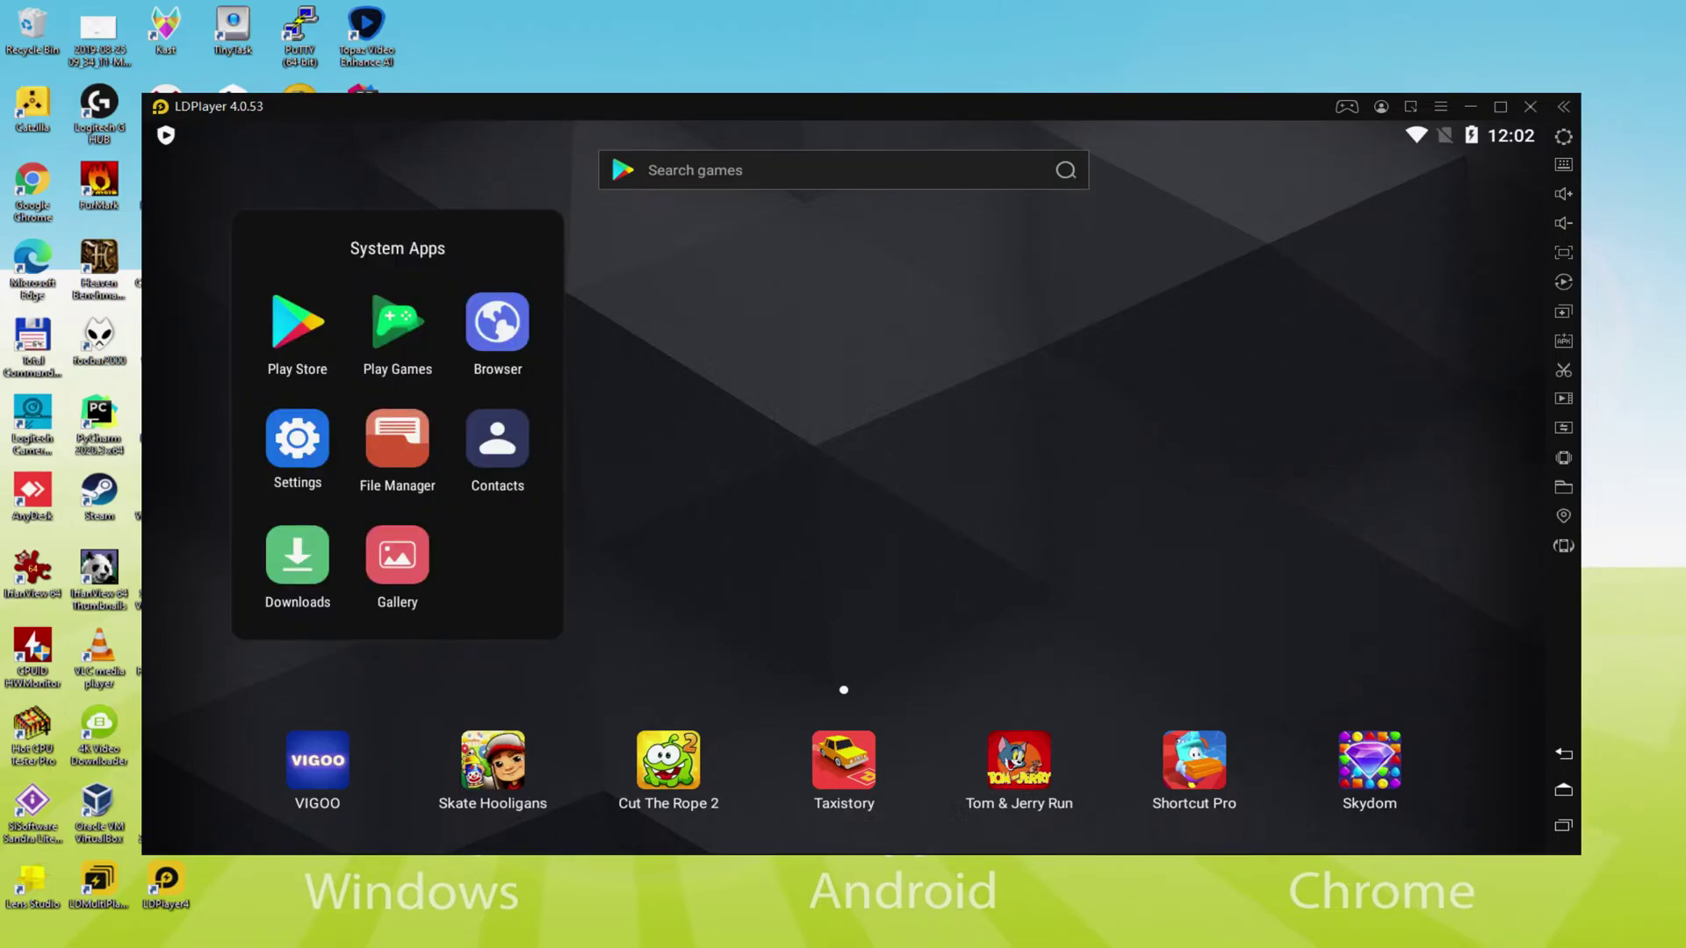
{"action": "left_click", "coordinate": [297, 321]}
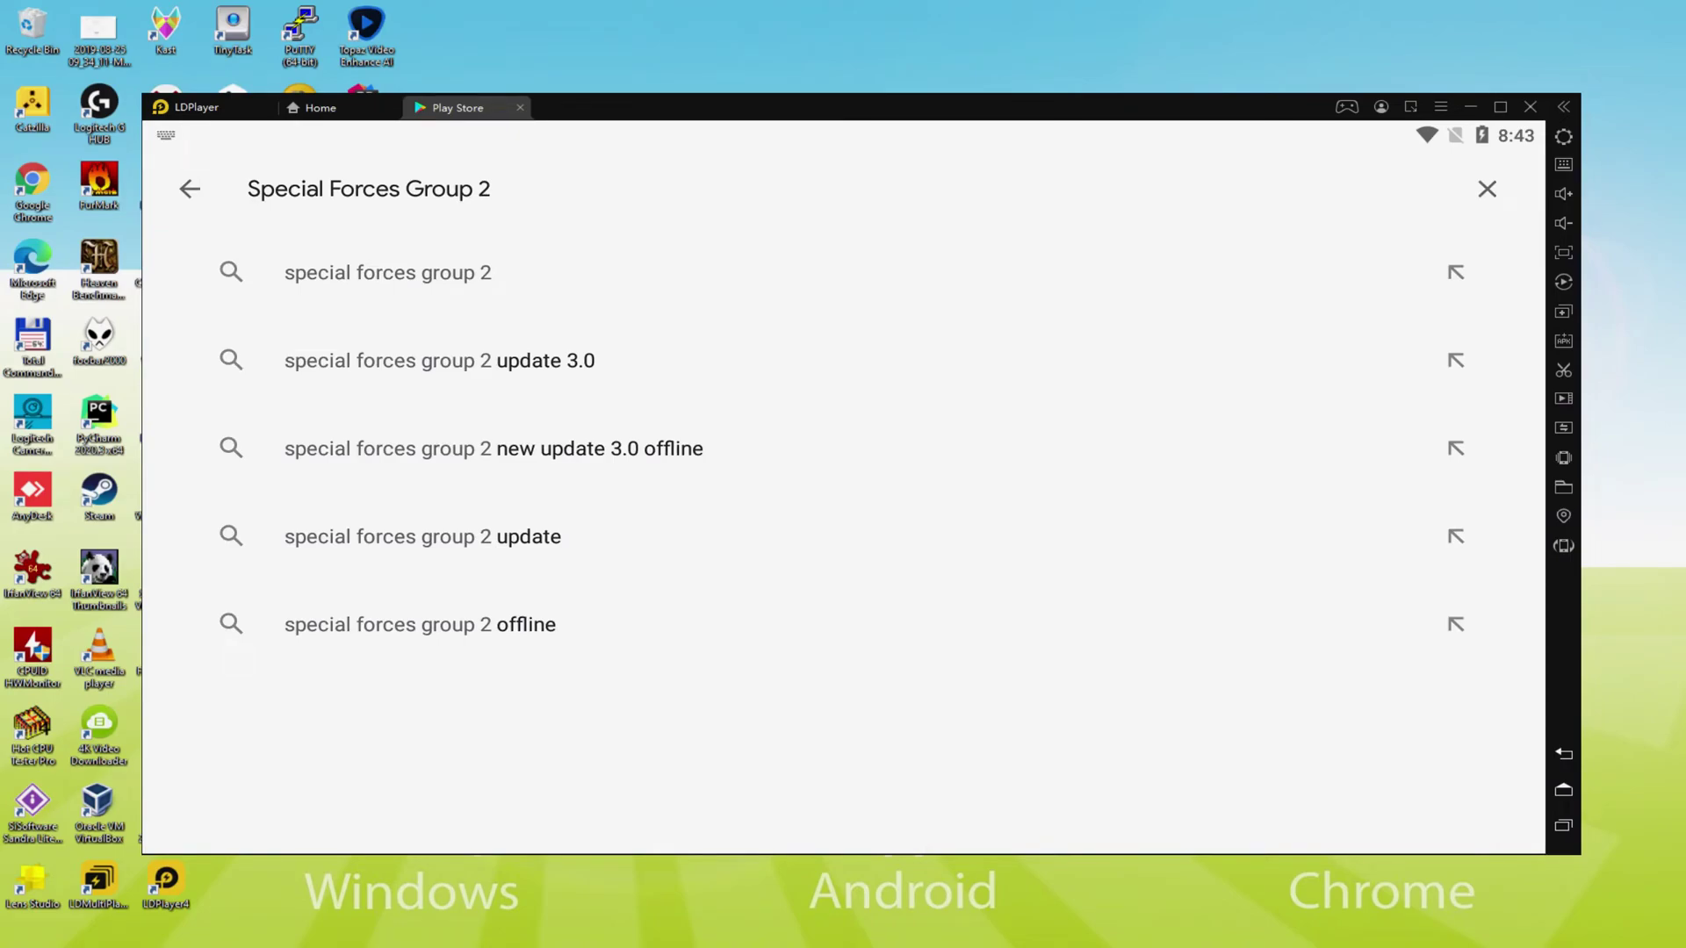
{"action": "left_click", "coordinate": [367, 274]}
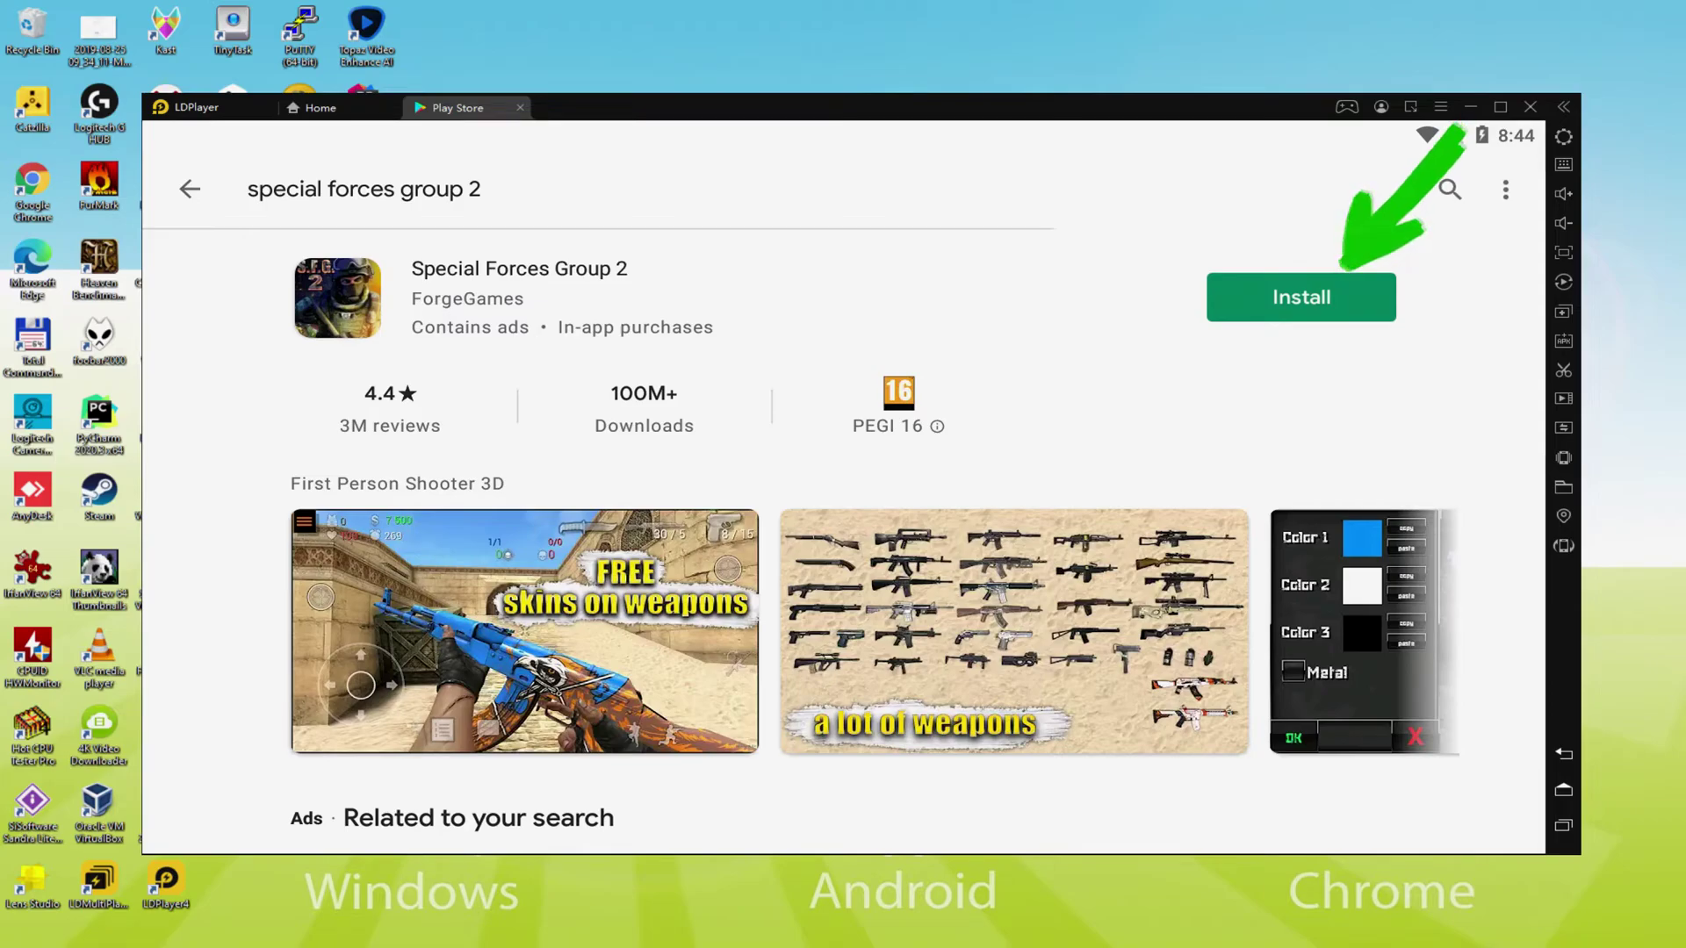
{"action": "left_click", "coordinate": [1274, 299]}
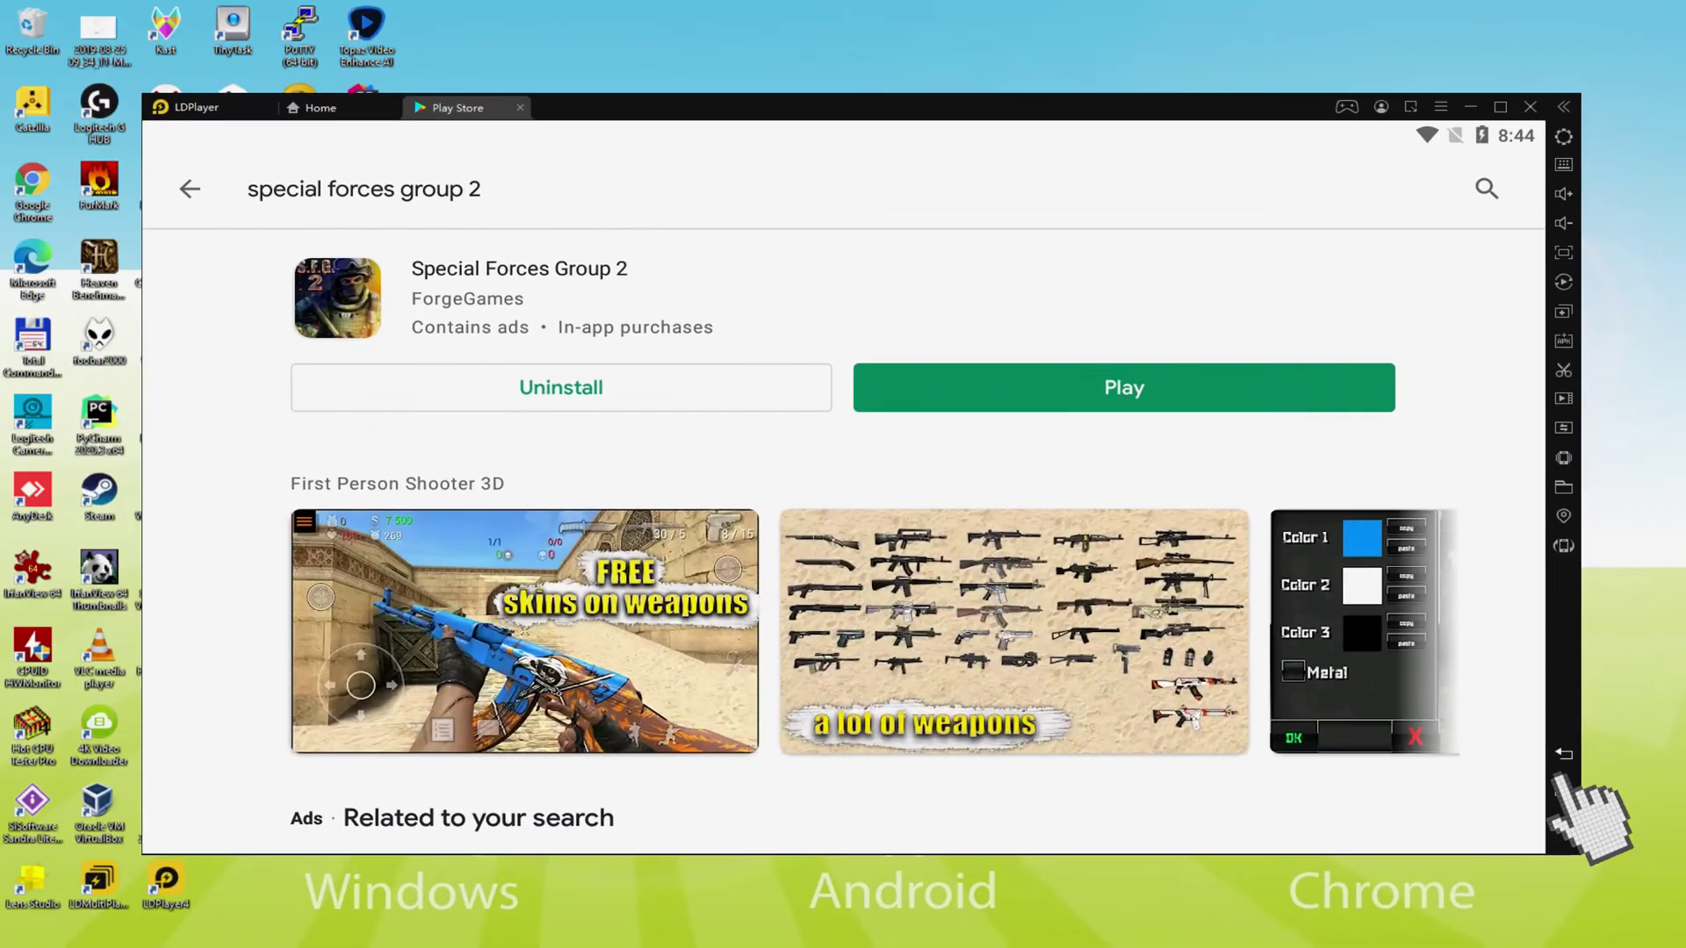
{"action": "left_click", "coordinate": [1563, 789]}
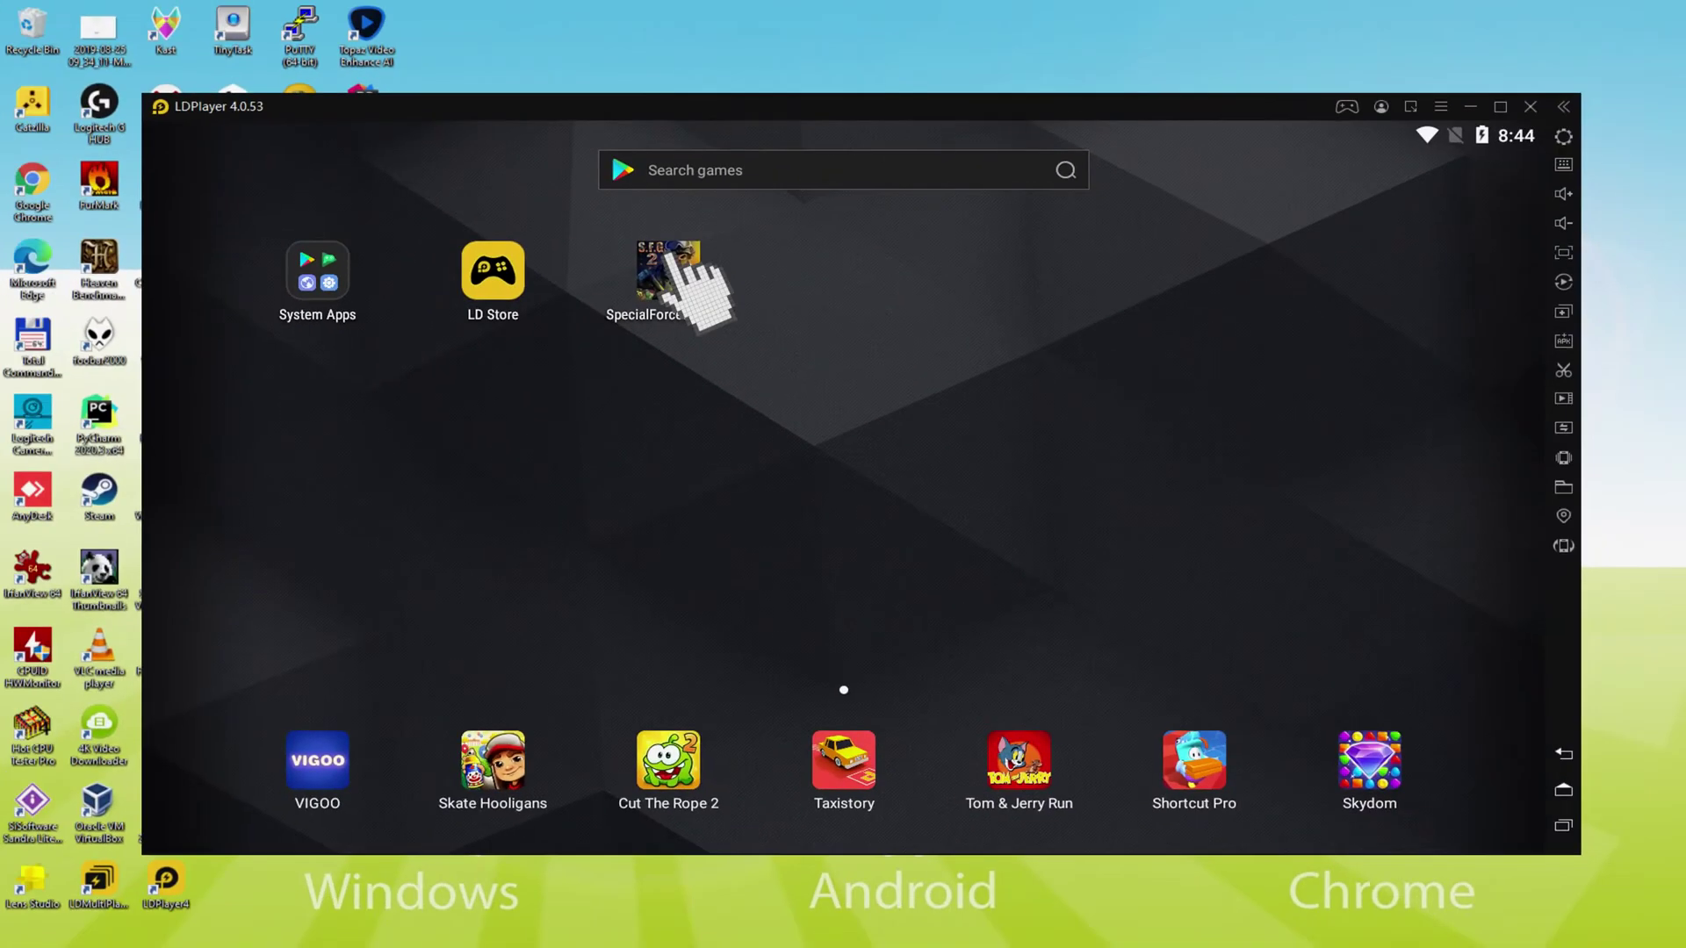
Launch SpecialForcesGroup2 and move through the multiplayer map using W, A, S and D
{"action": "left_click", "coordinate": [676, 263]}
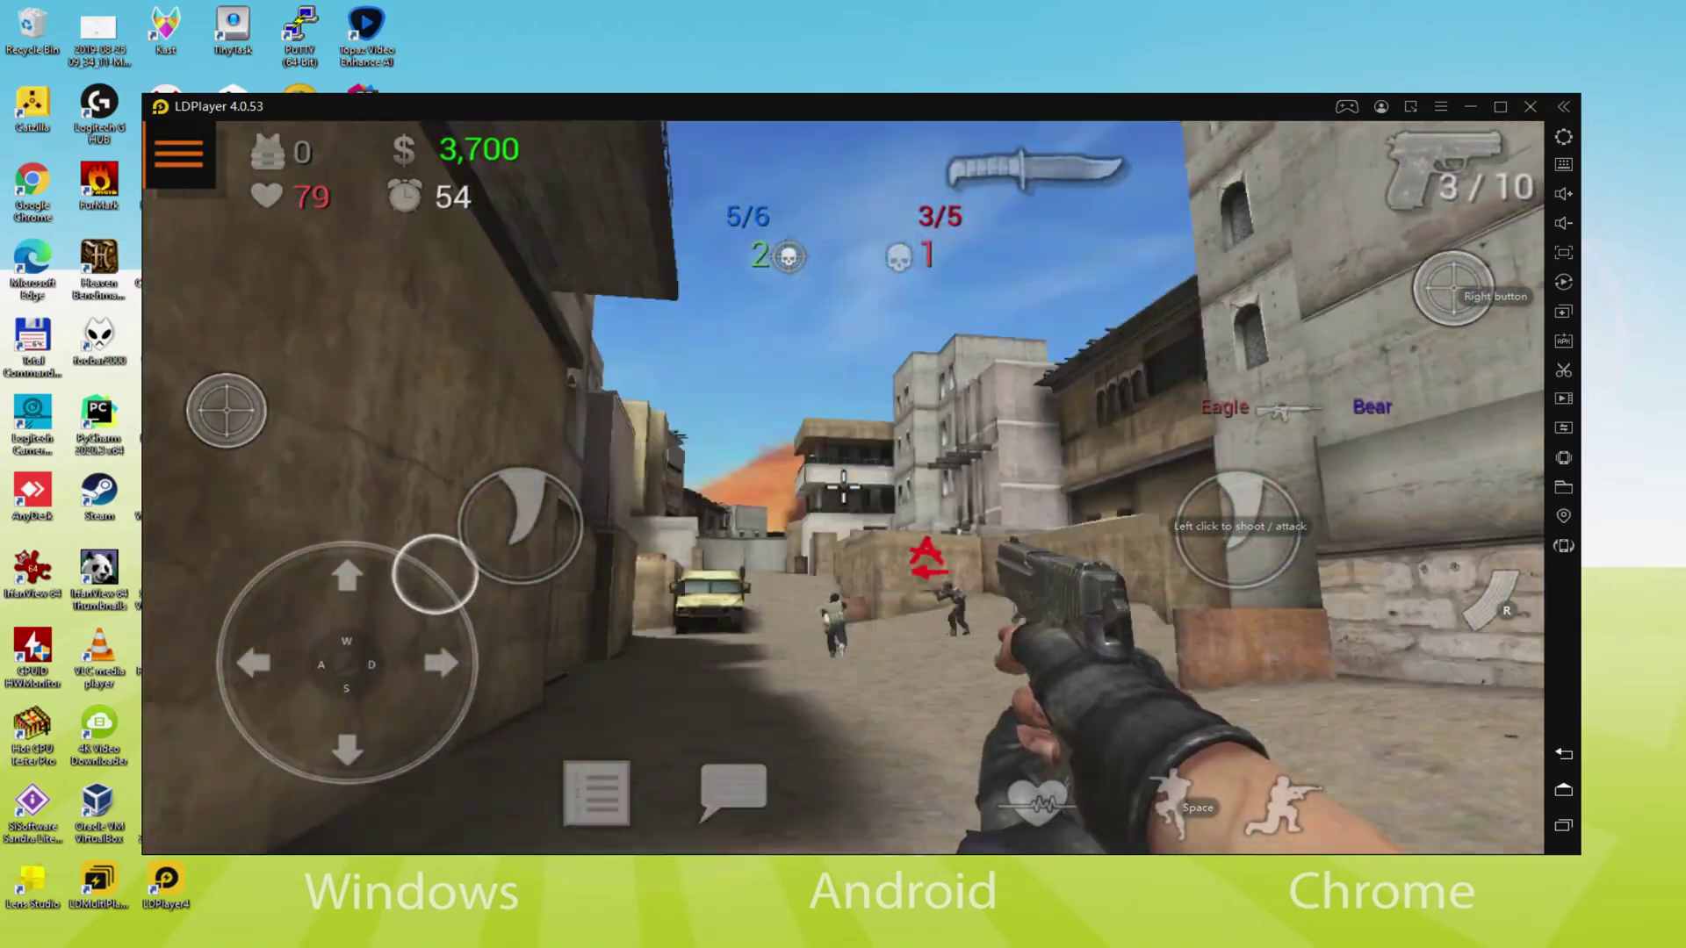
{"action": "key", "text": "w"}
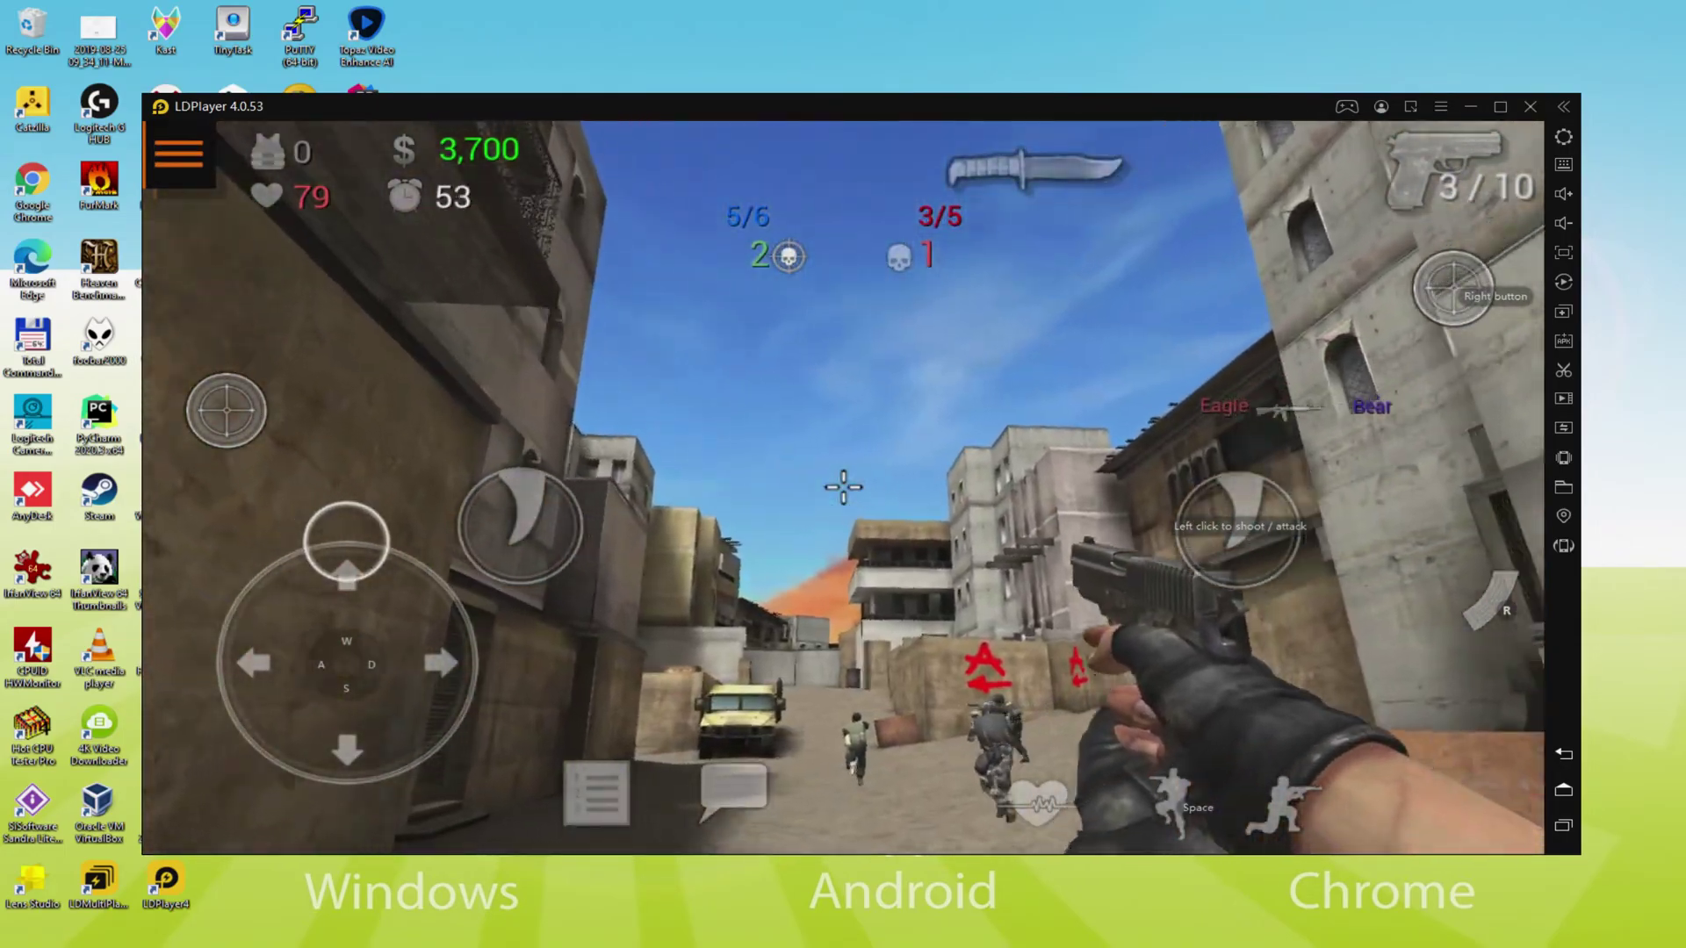
{"action": "key", "text": "a"}
{"action": "key", "text": "a"}
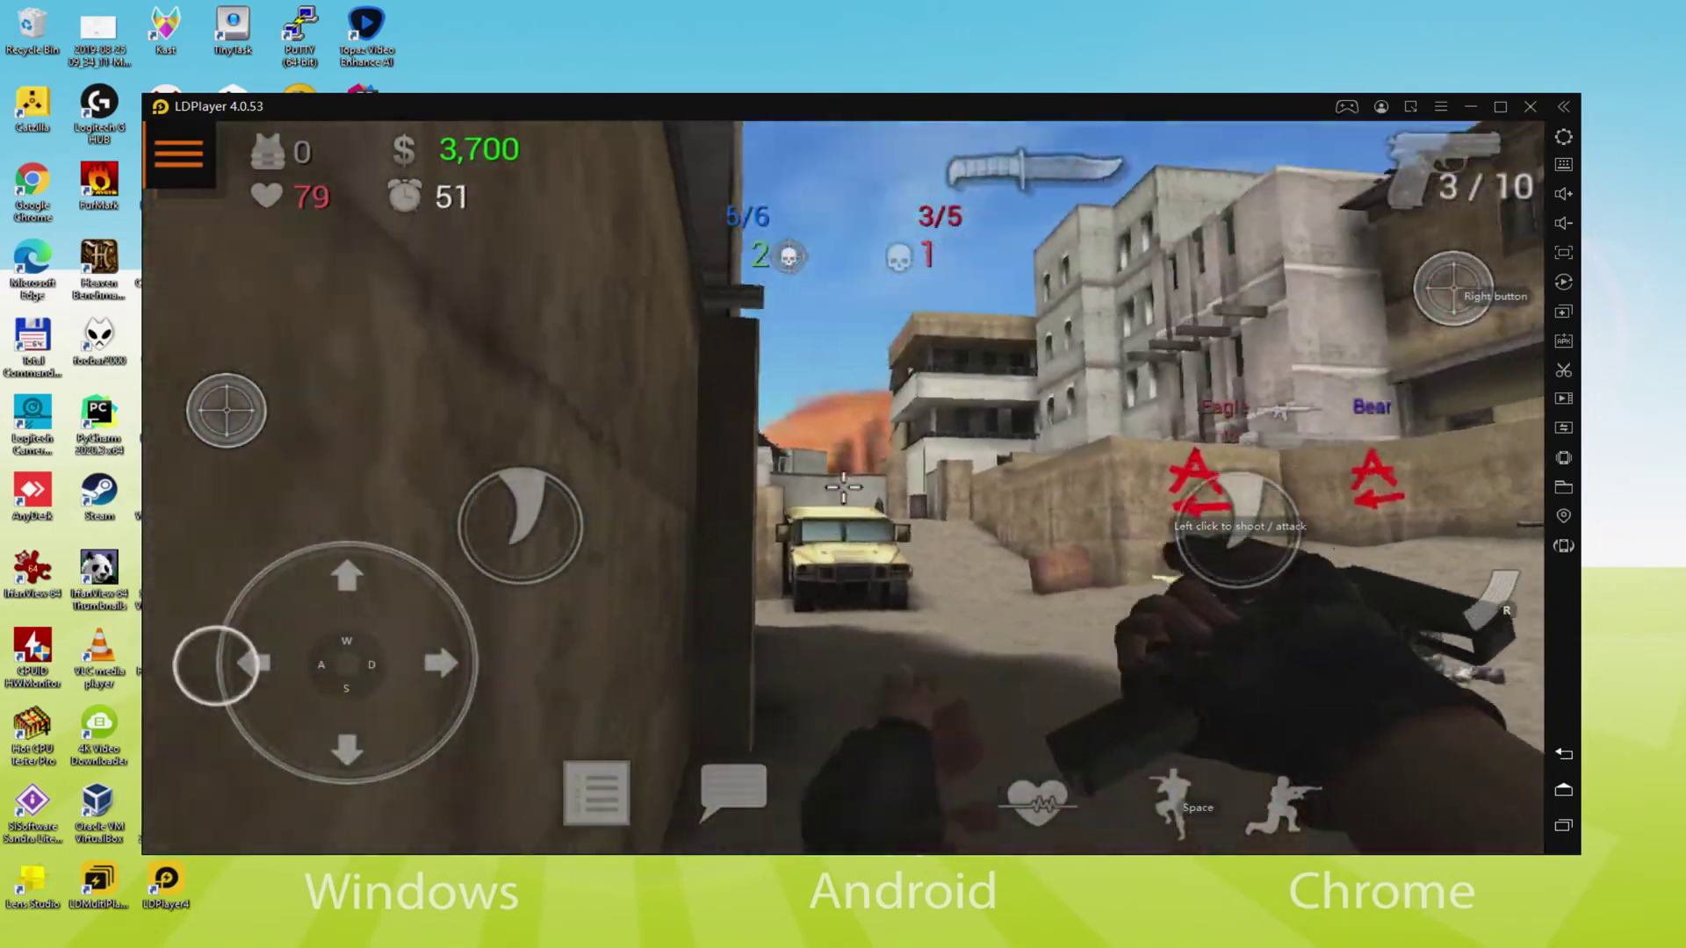
{"action": "key", "text": "w"}
{"action": "key", "text": "w"}
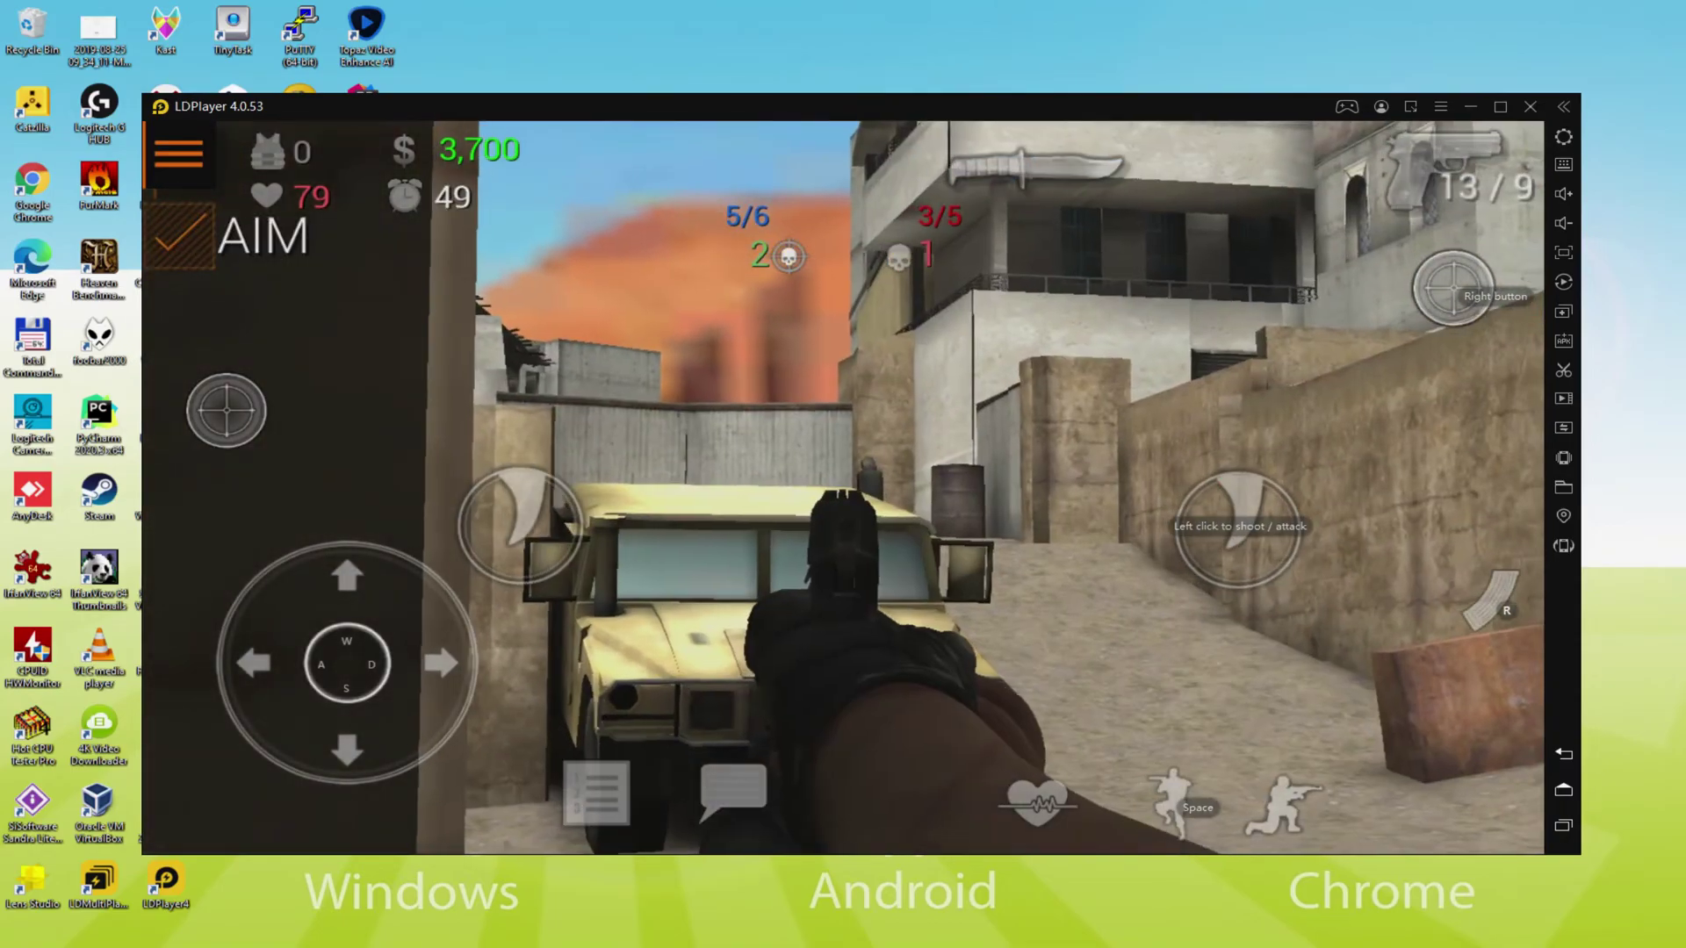
{"action": "key", "text": "d"}
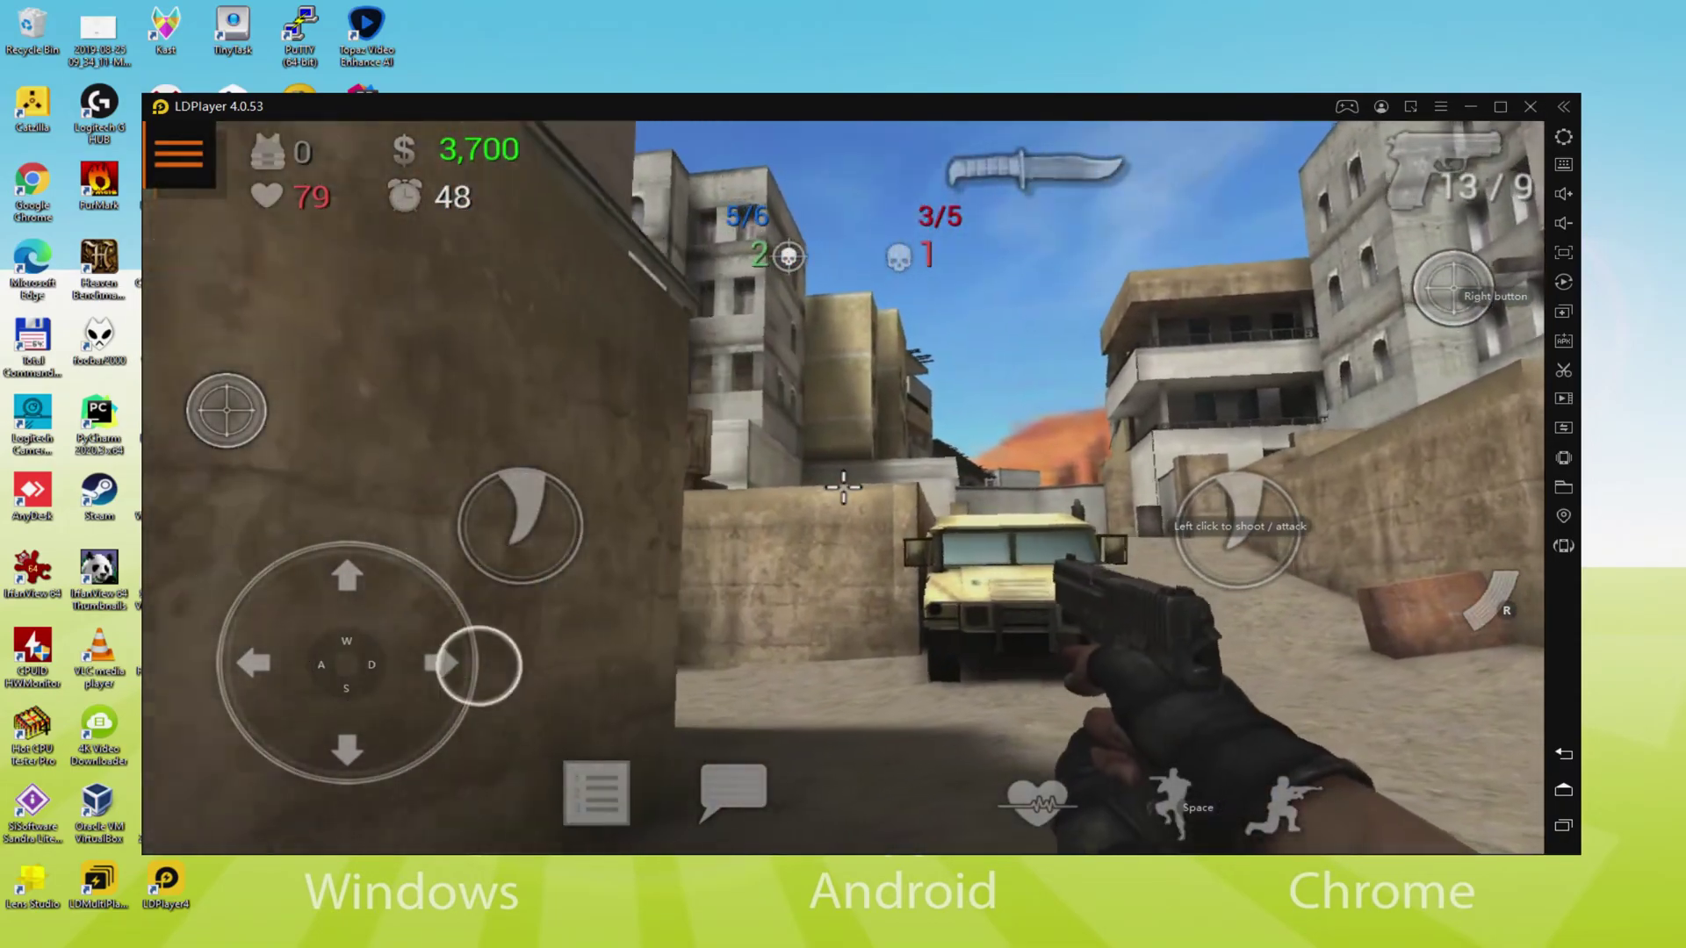
{"action": "key", "text": "s"}
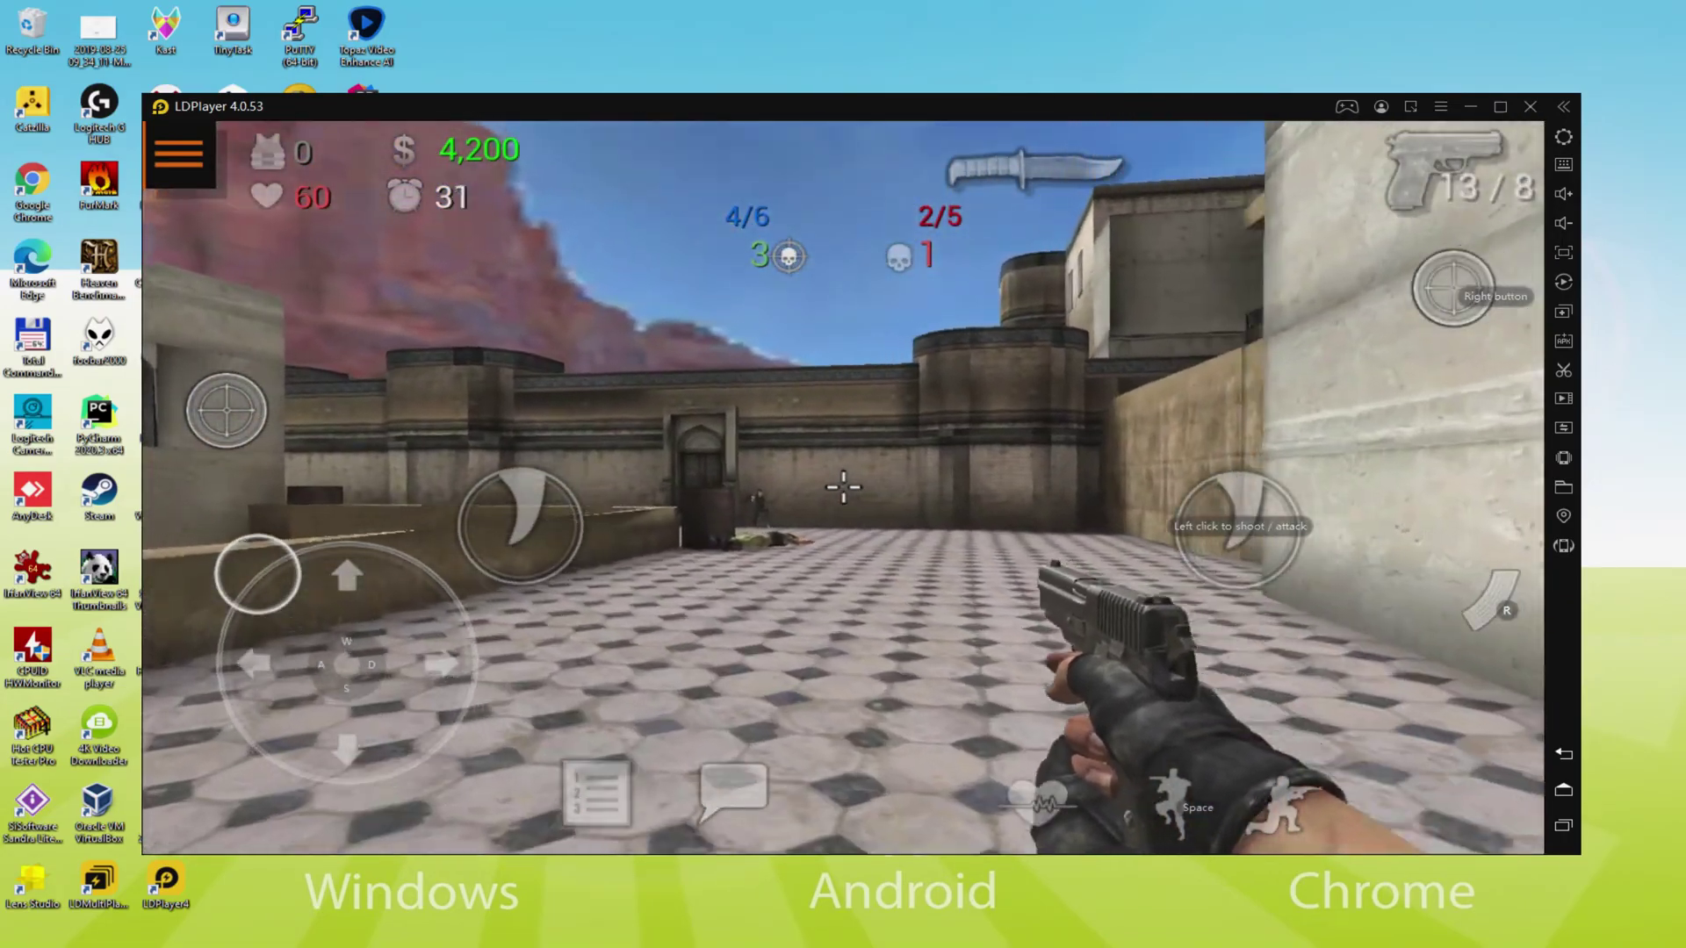
{"action": "key", "text": "w"}
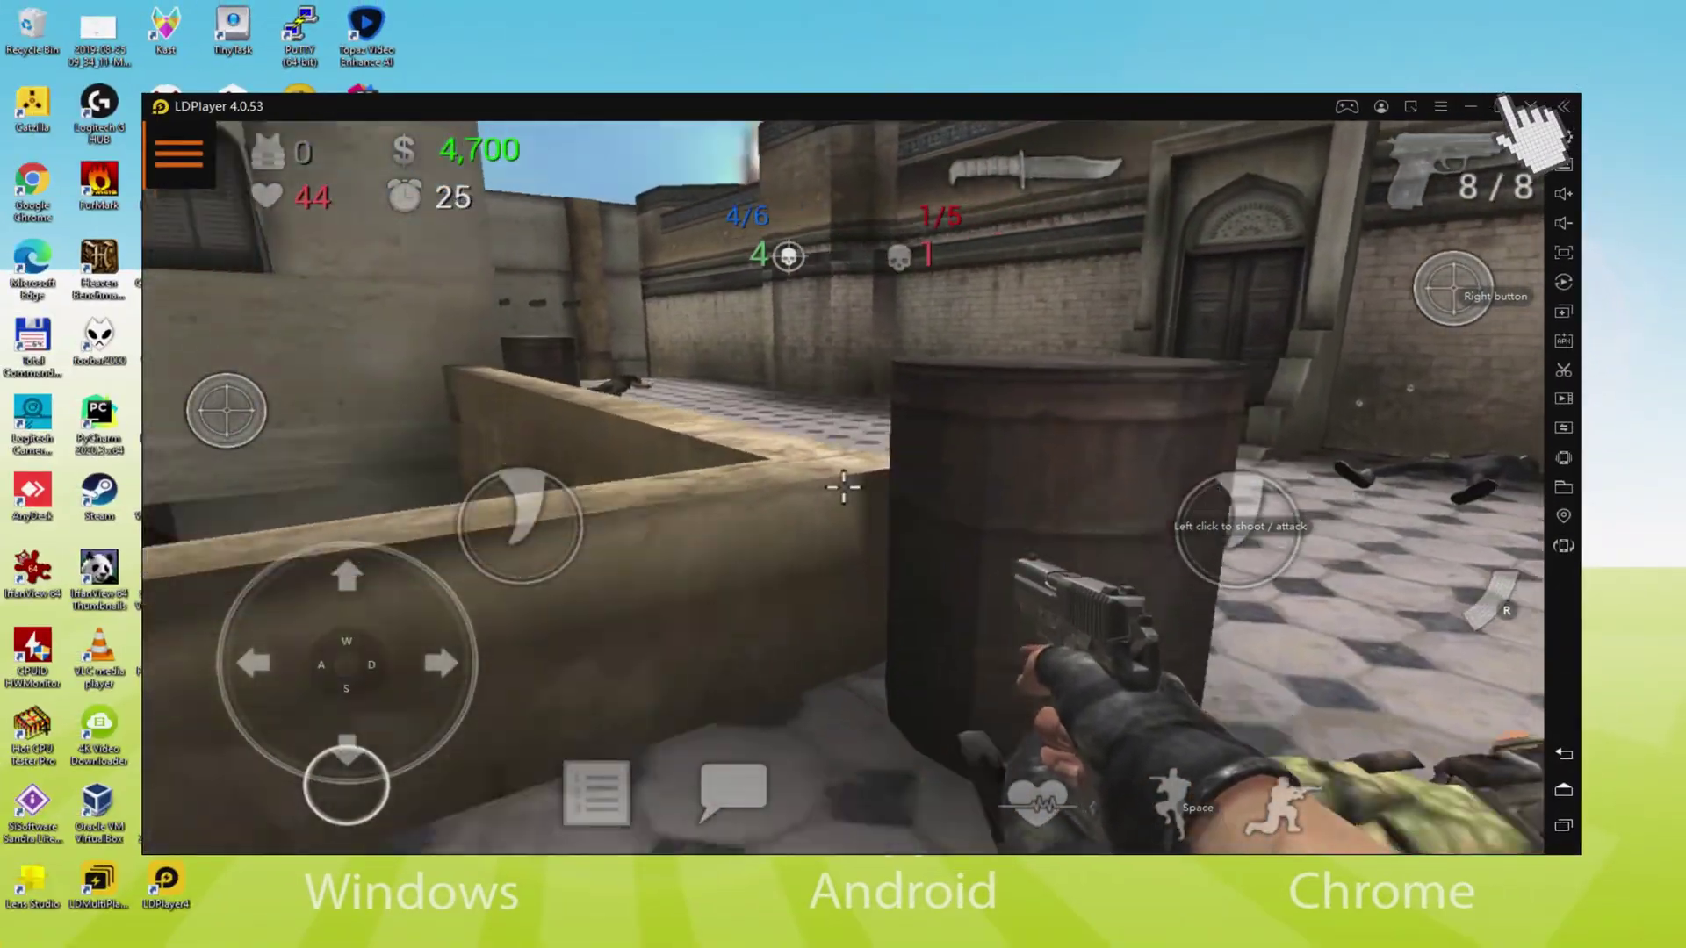
{"action": "left_click", "coordinate": [1499, 106]}
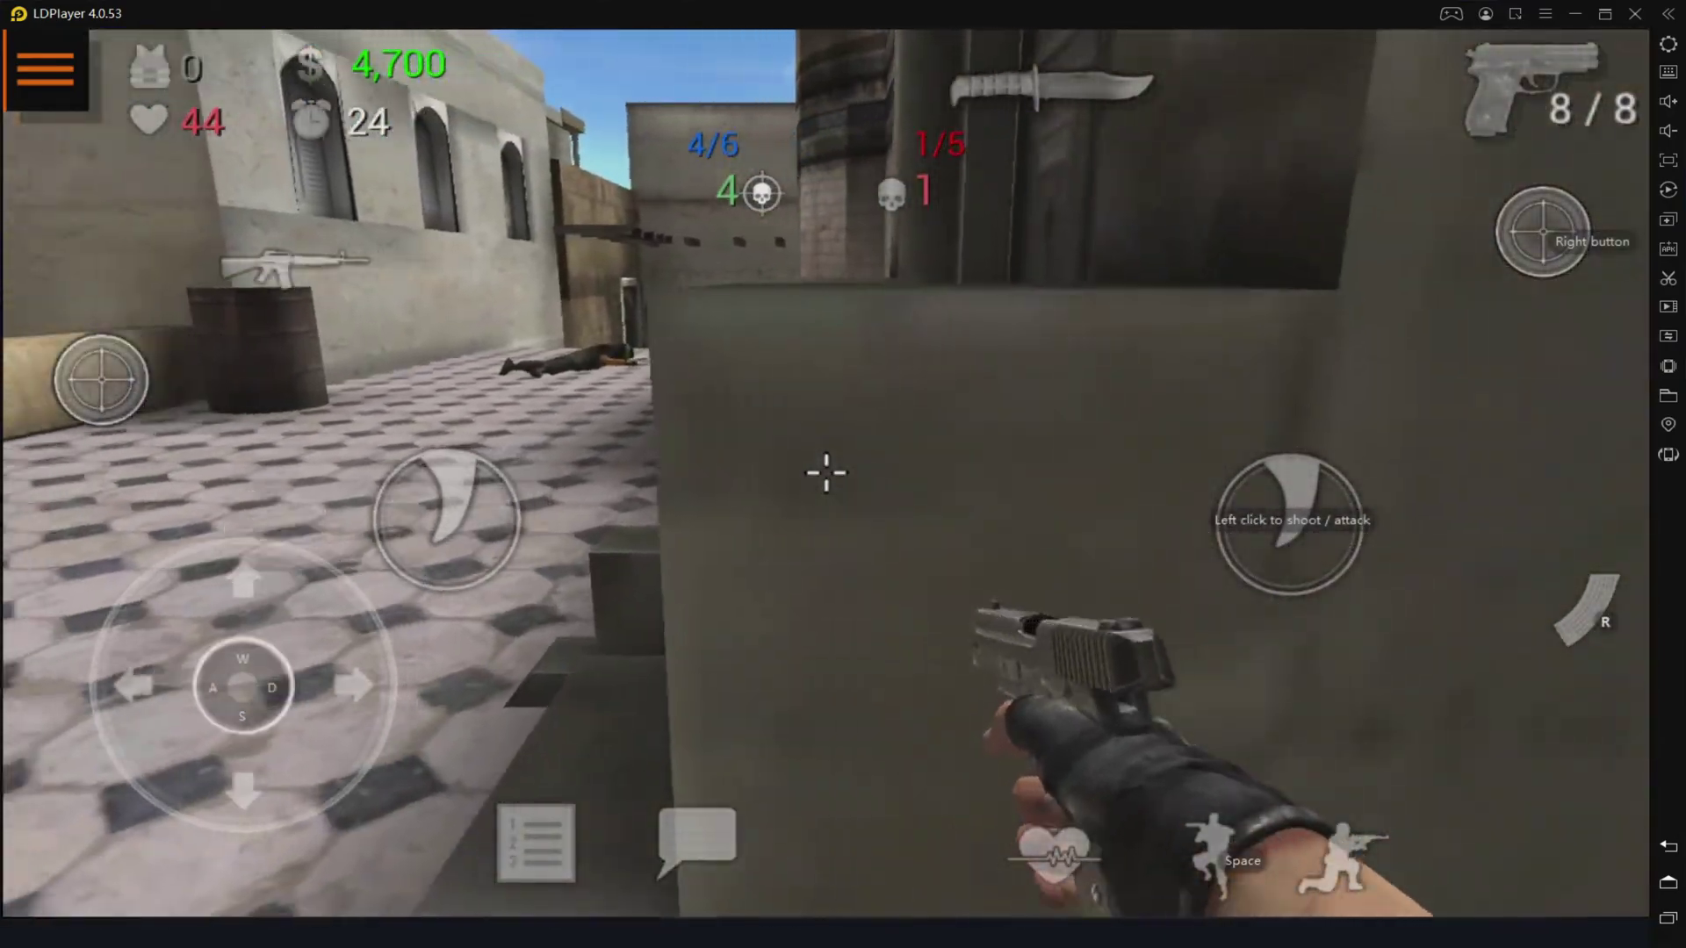
{"action": "key", "text": "w"}
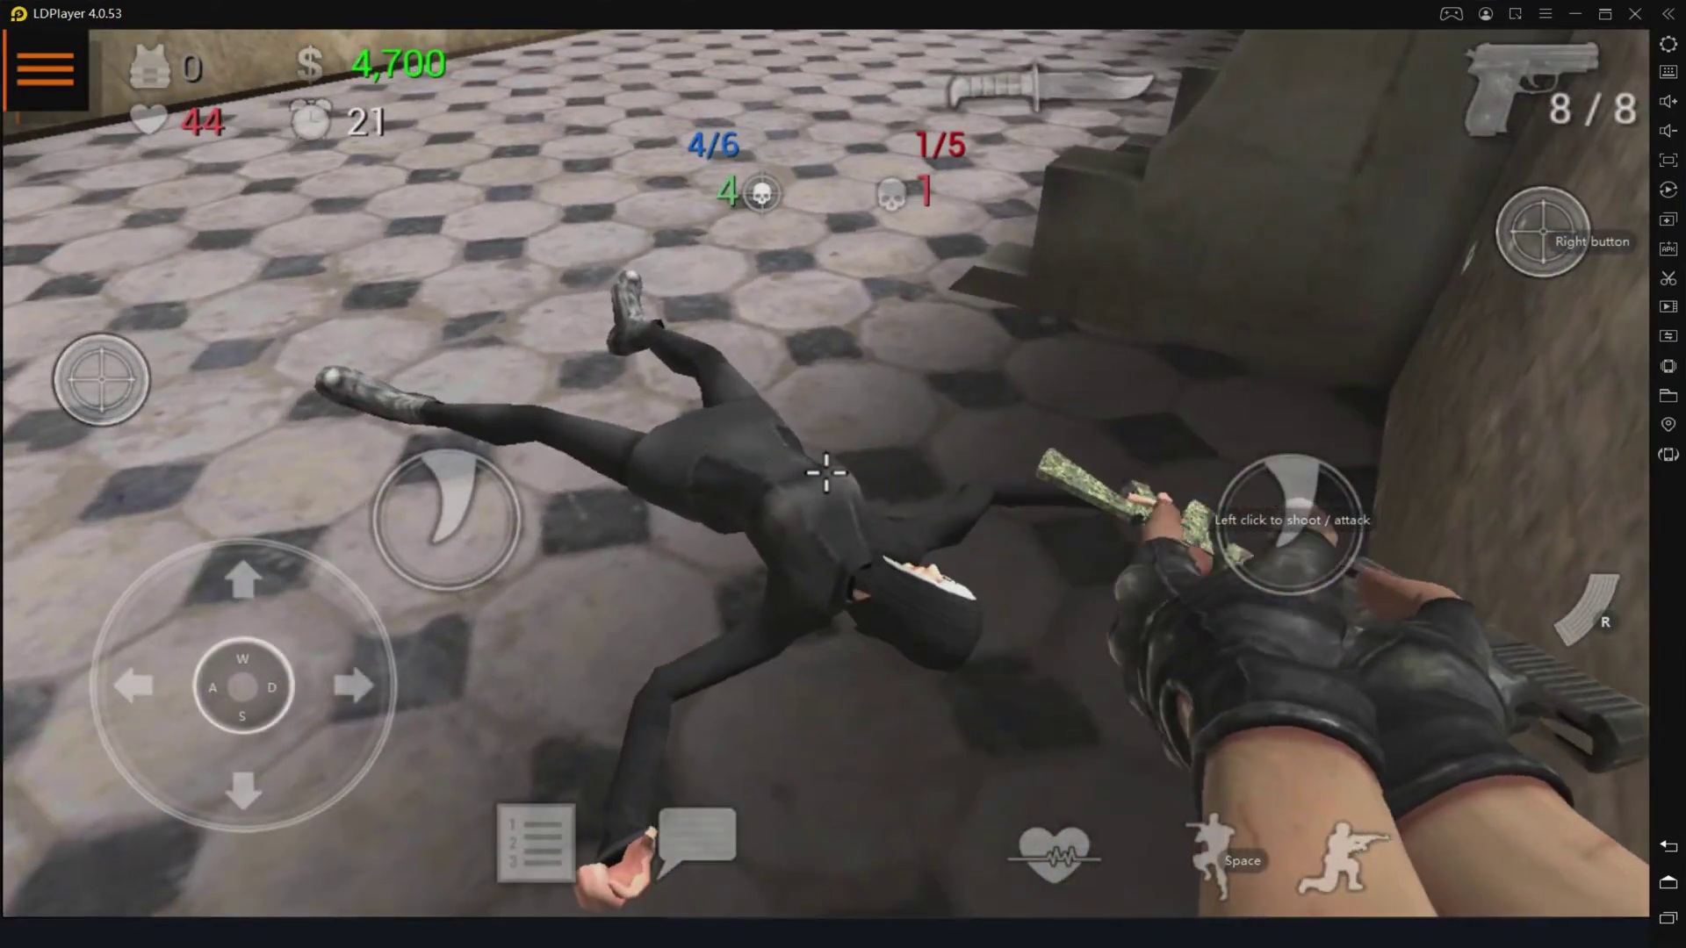
{"action": "left_click", "coordinate": [1605, 13]}
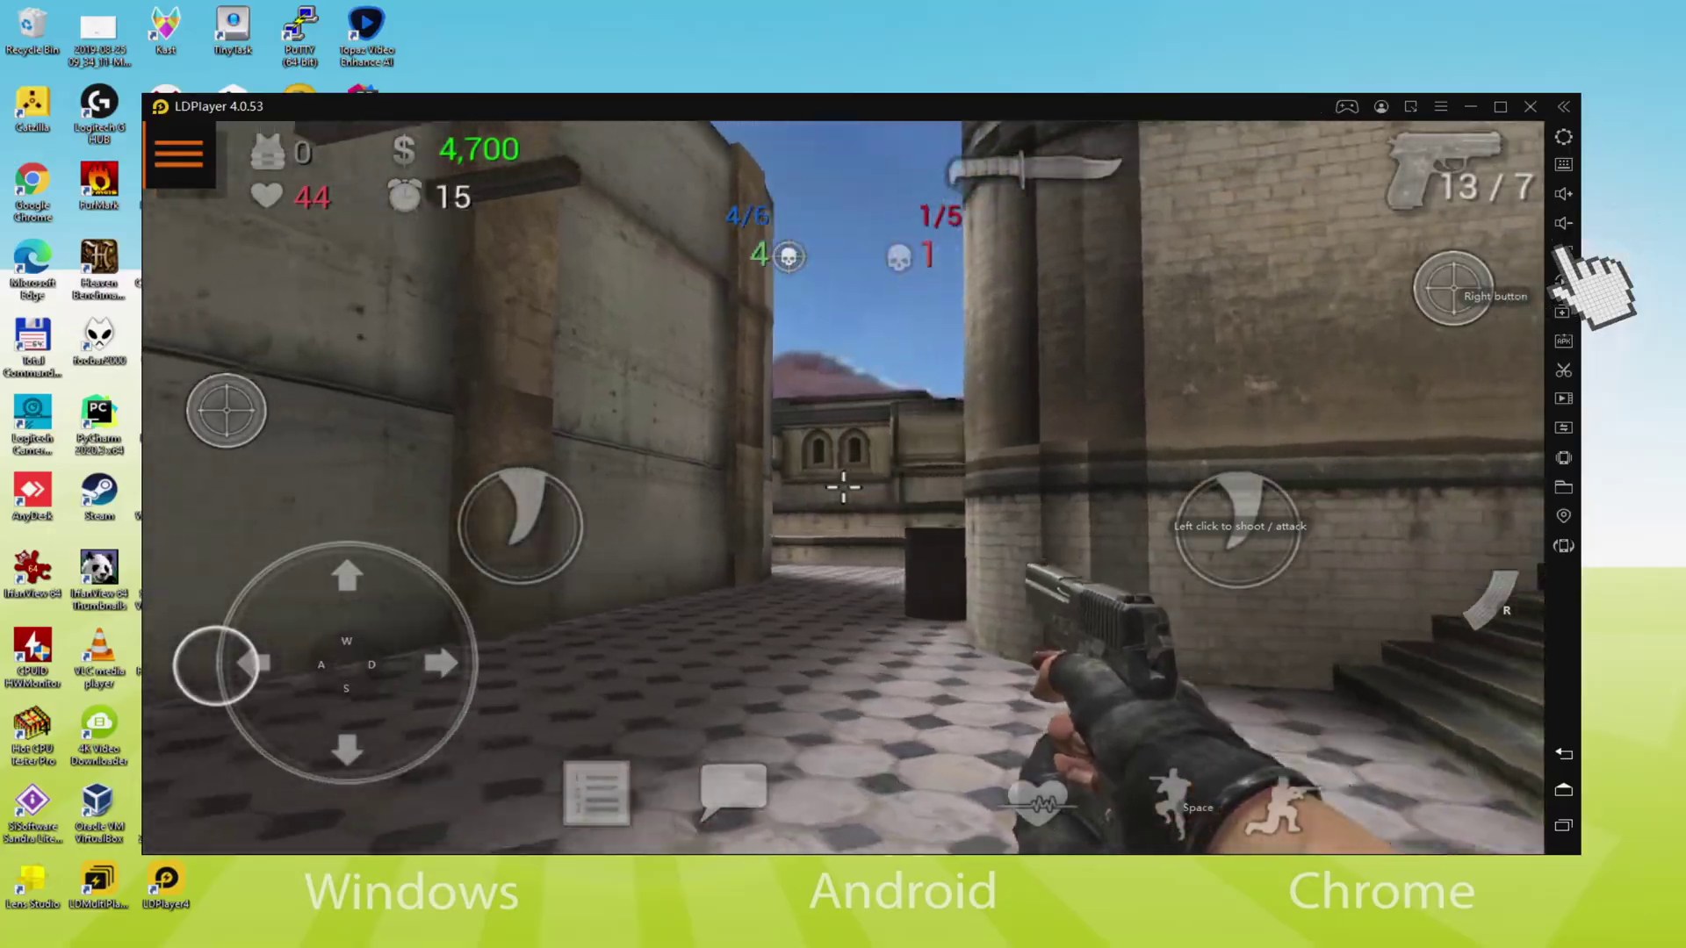
{"action": "left_click", "coordinate": [1563, 252]}
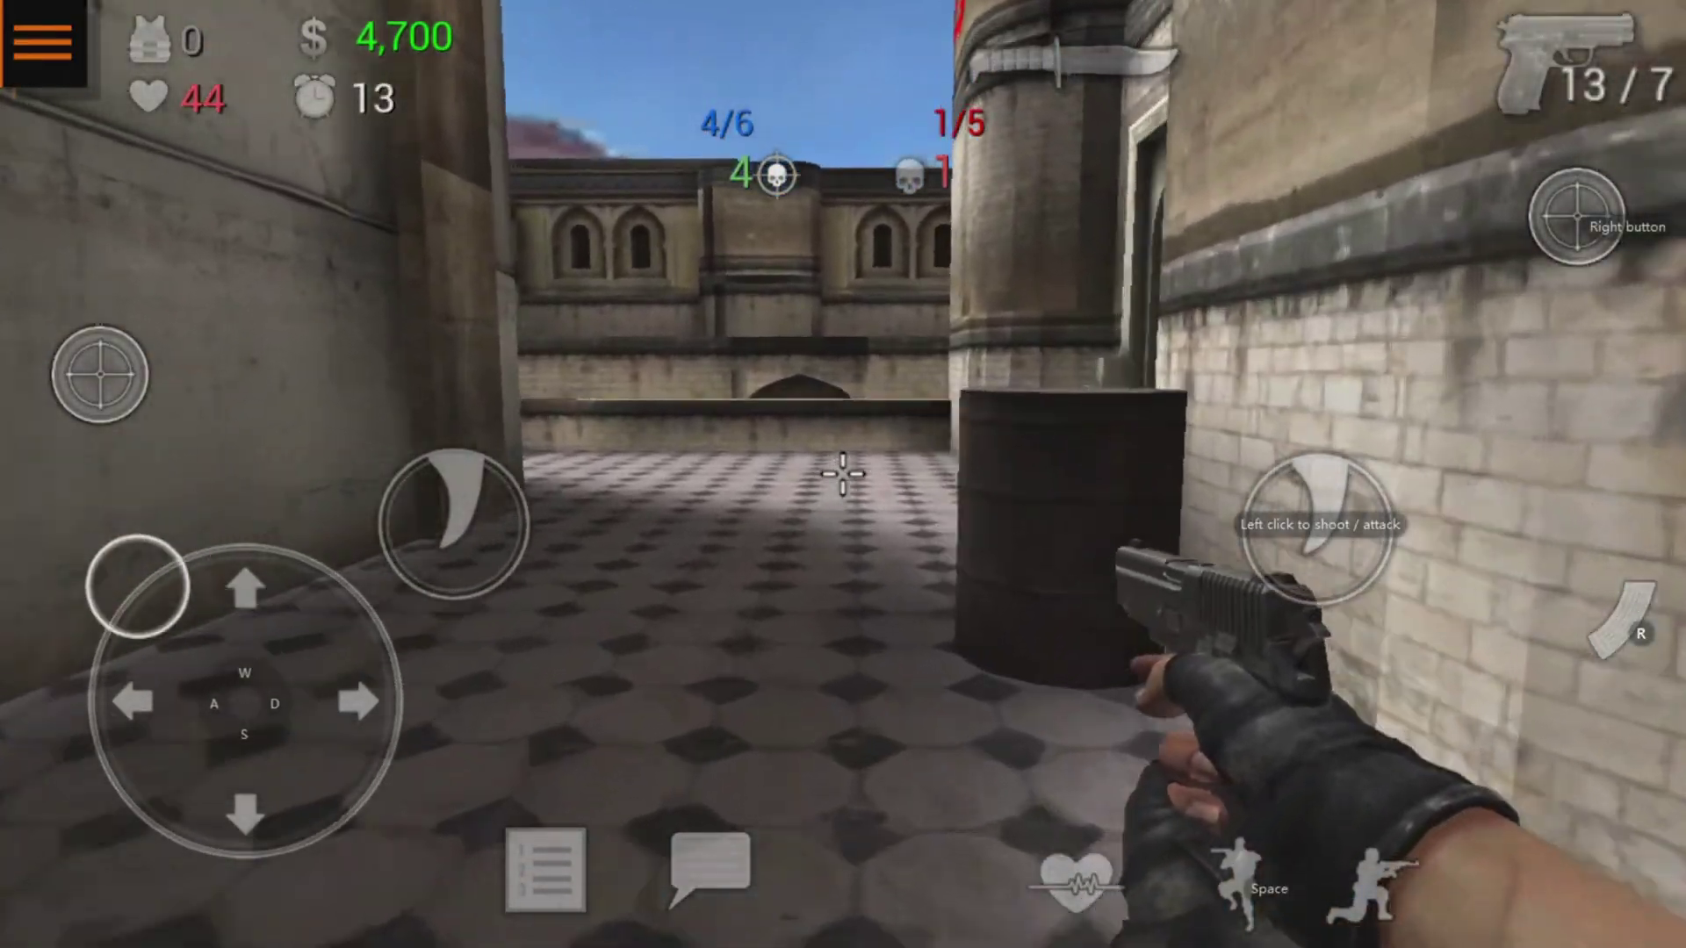
{"action": "key", "text": "d"}
{"action": "key", "text": "w"}
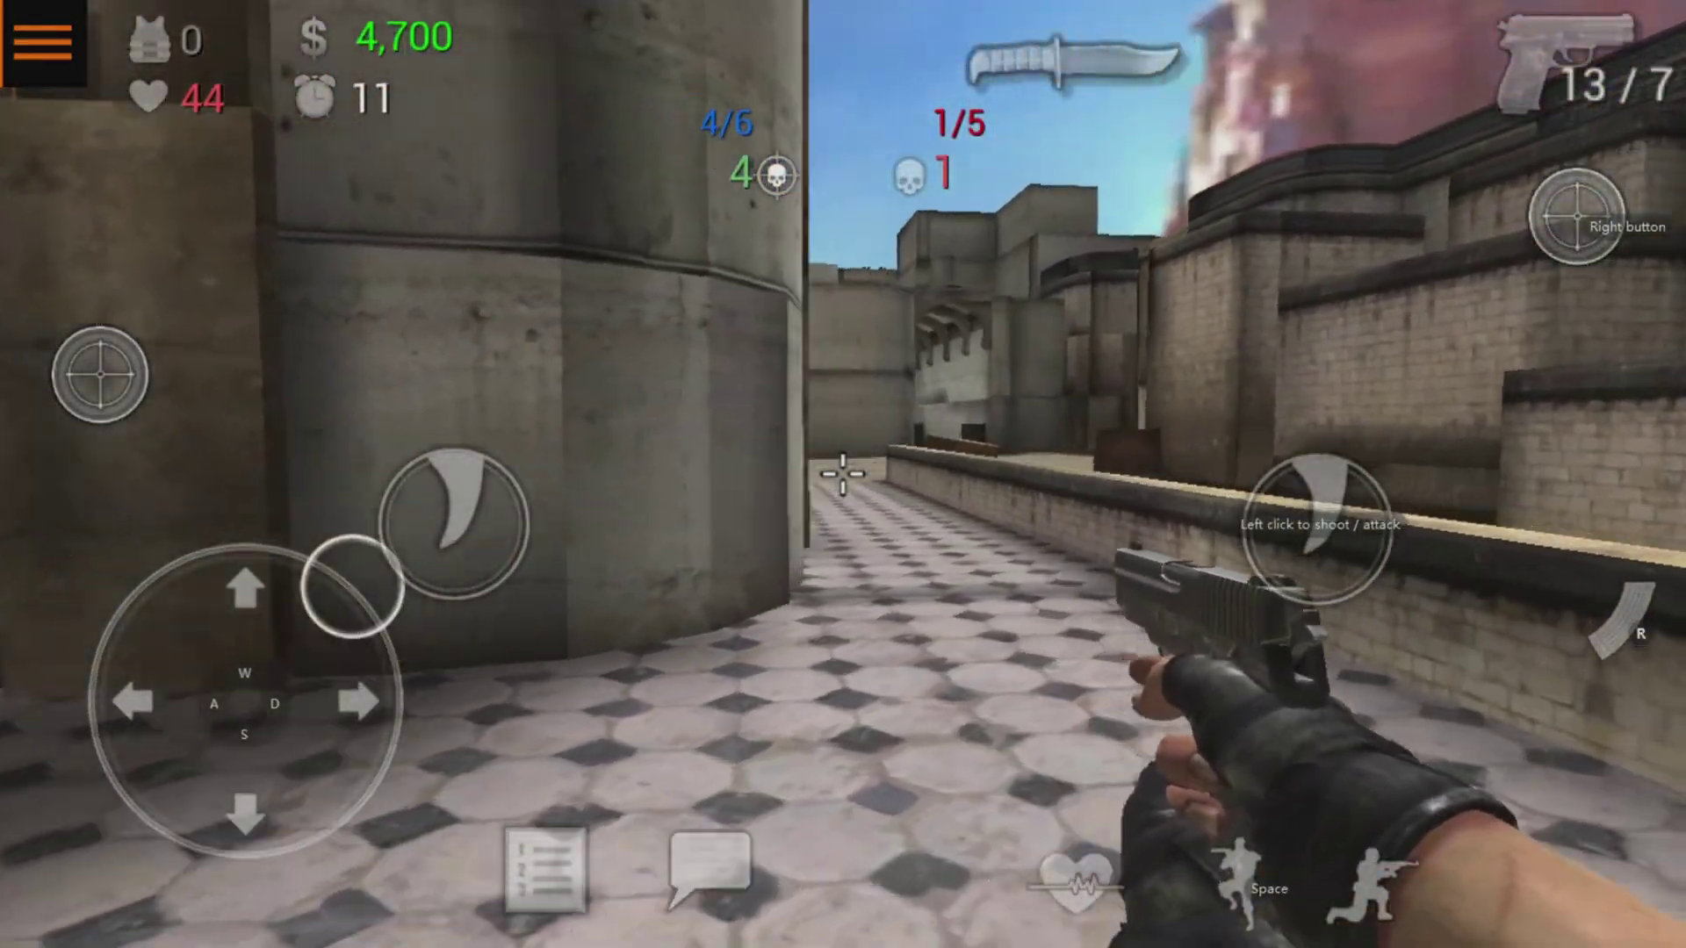
{"action": "key", "text": "a"}
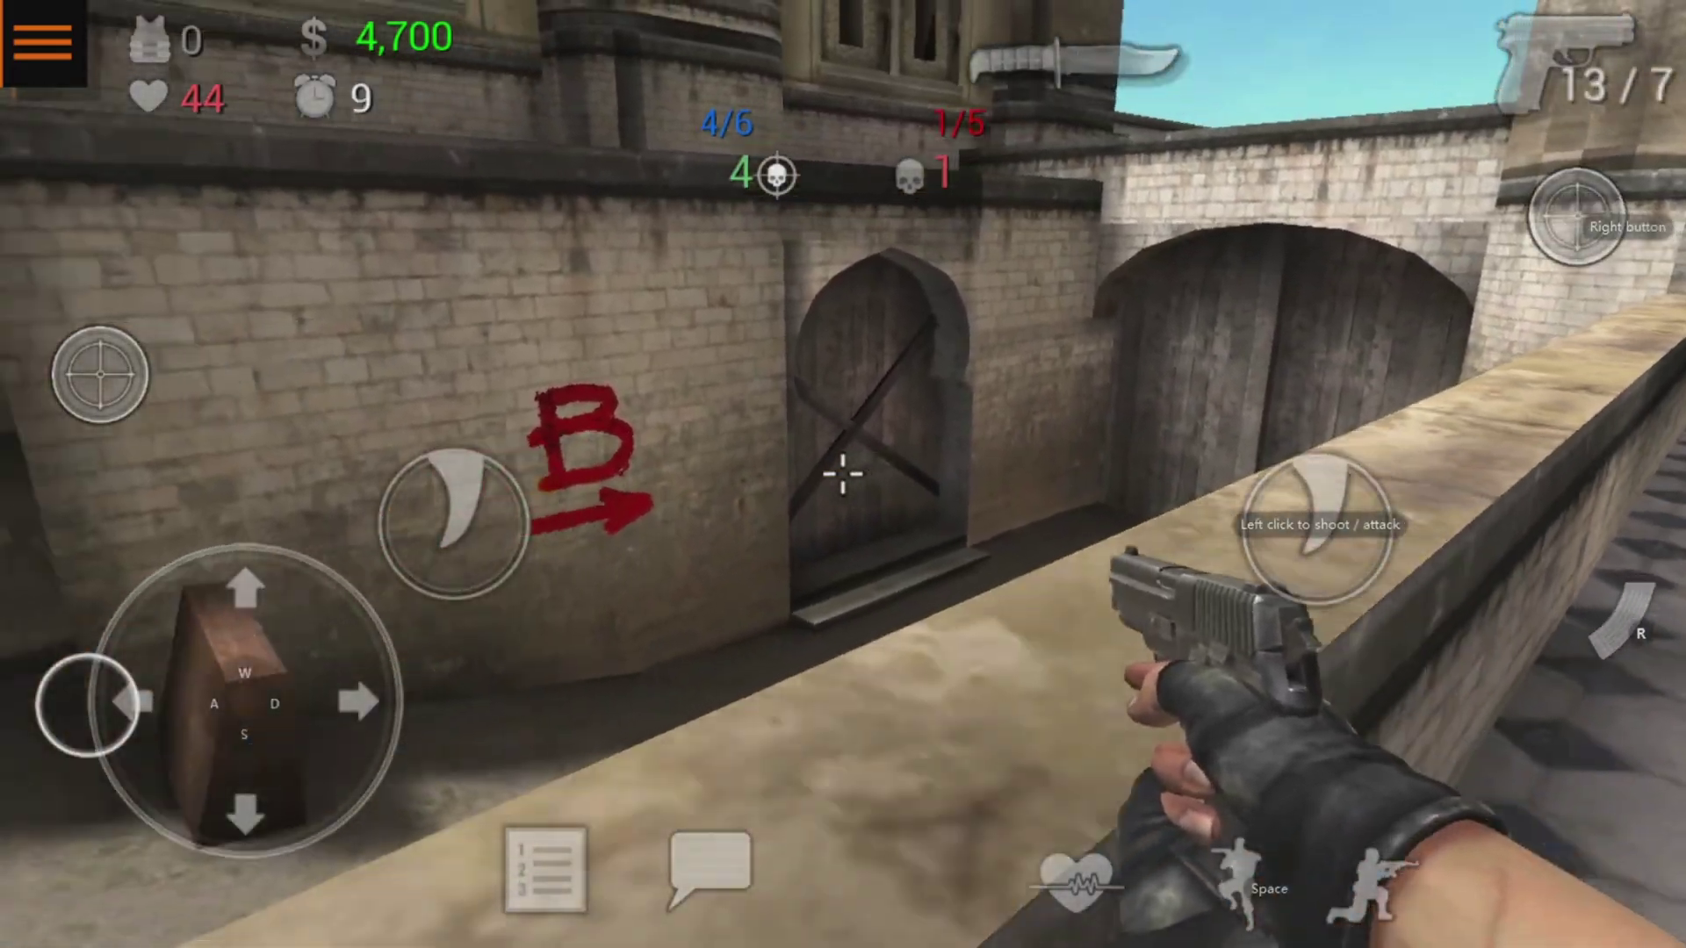
{"action": "key", "text": "d"}
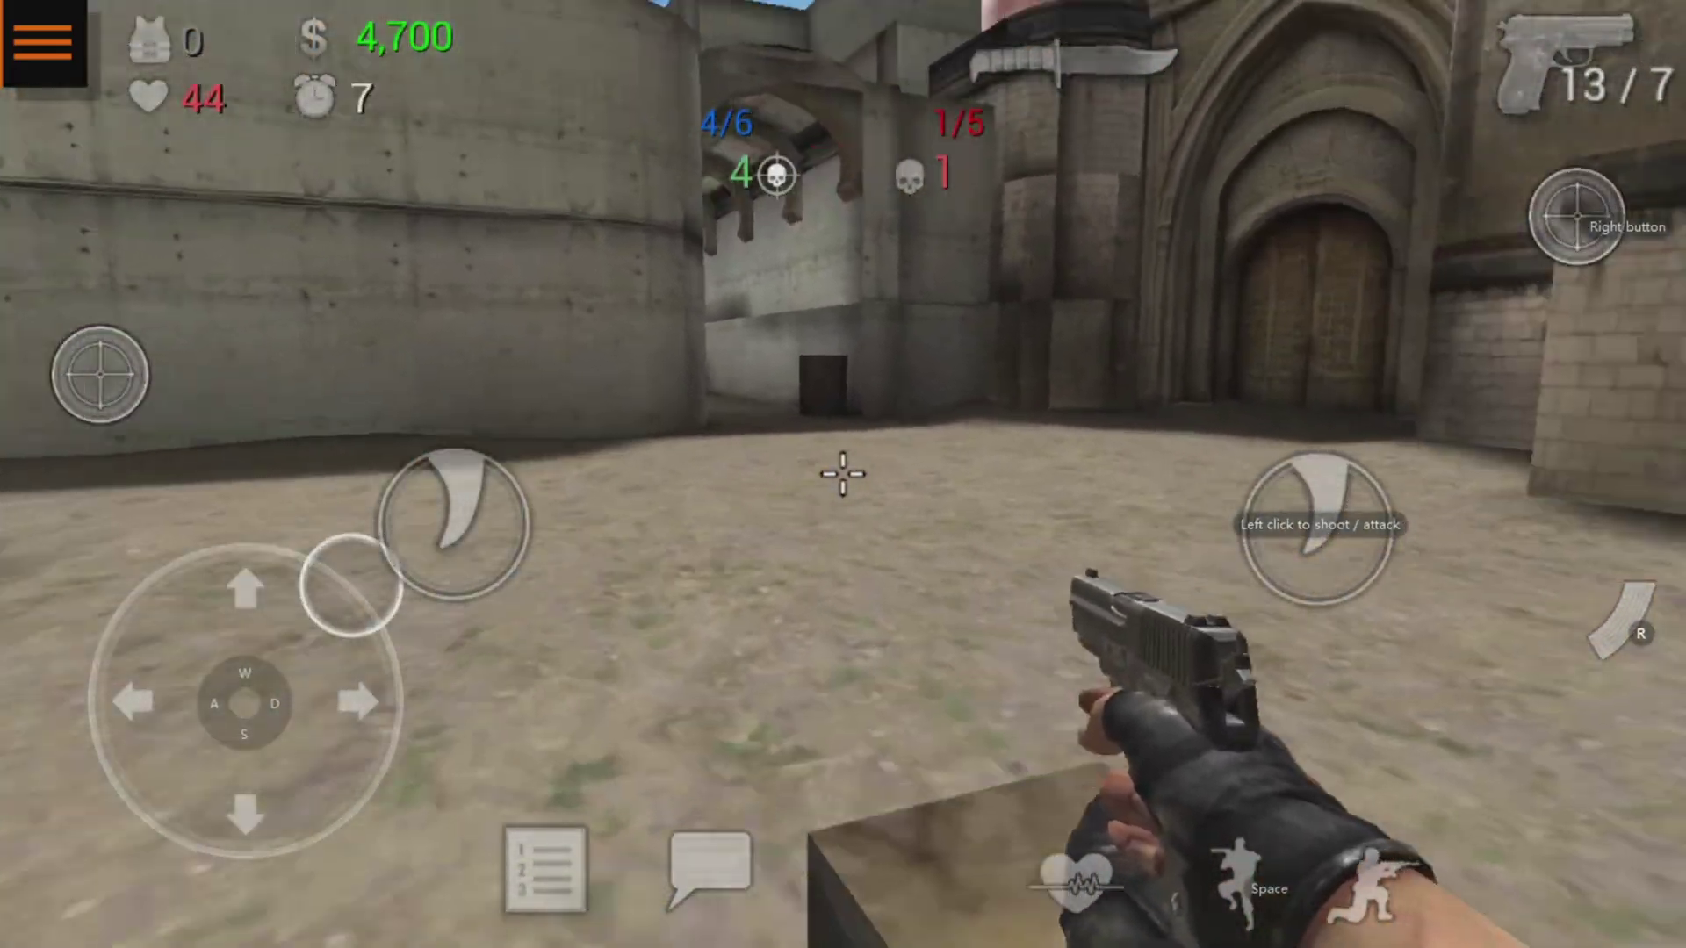
{"action": "key", "text": "F11"}
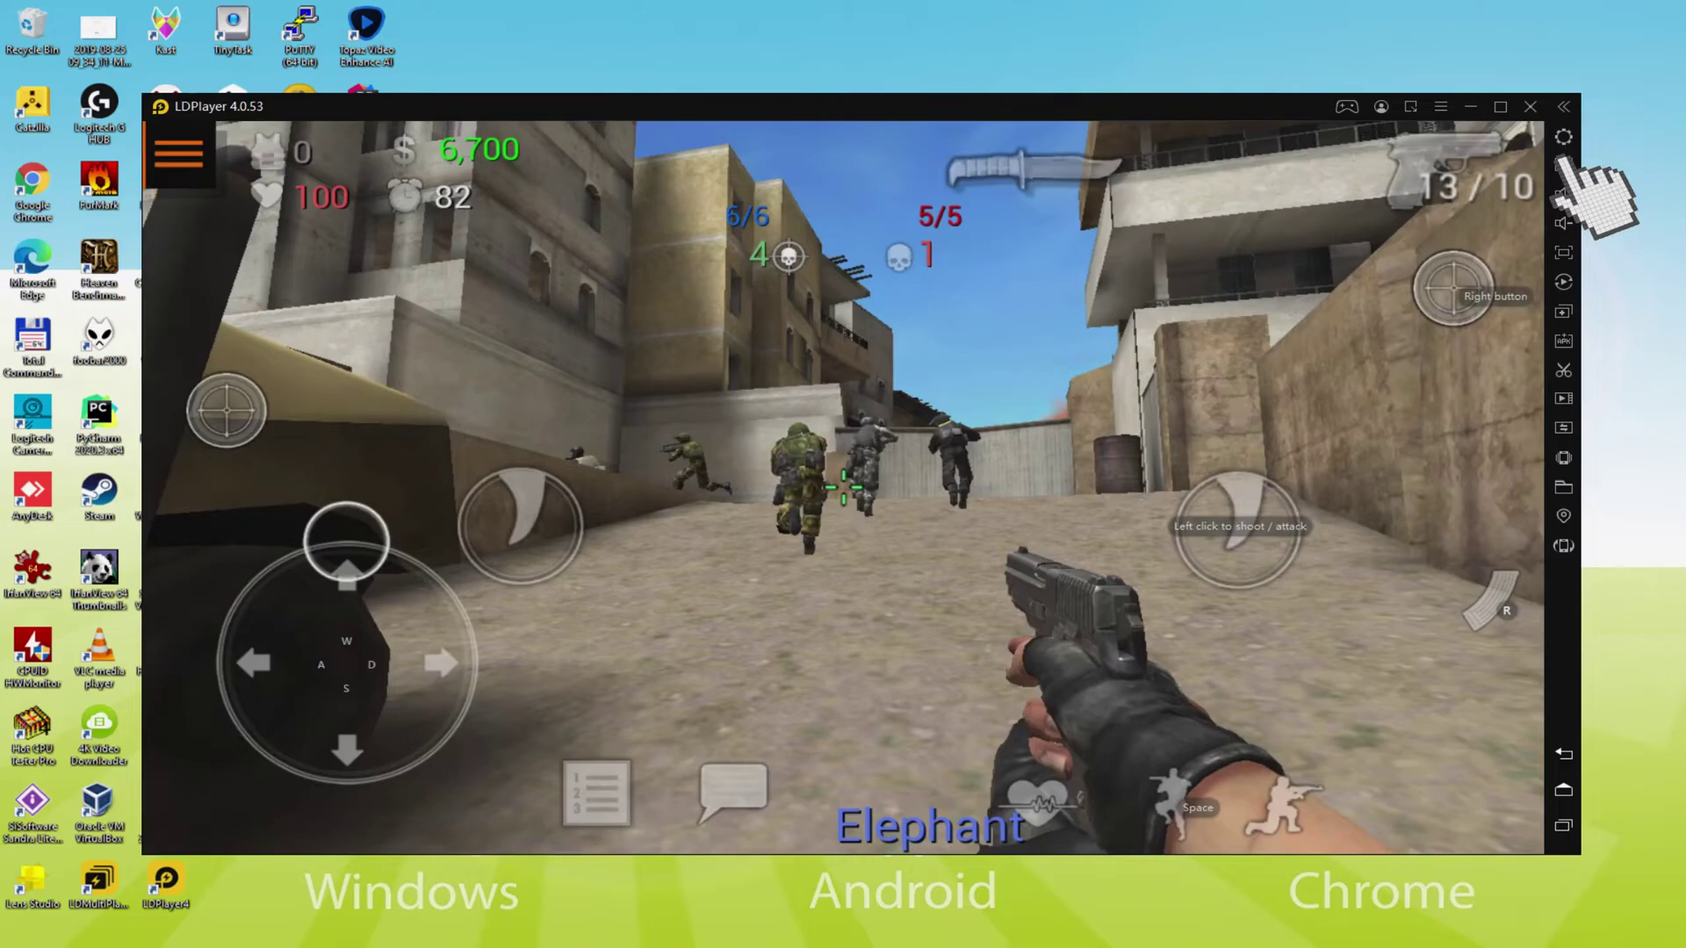
{"action": "left_click", "coordinate": [1564, 164]}
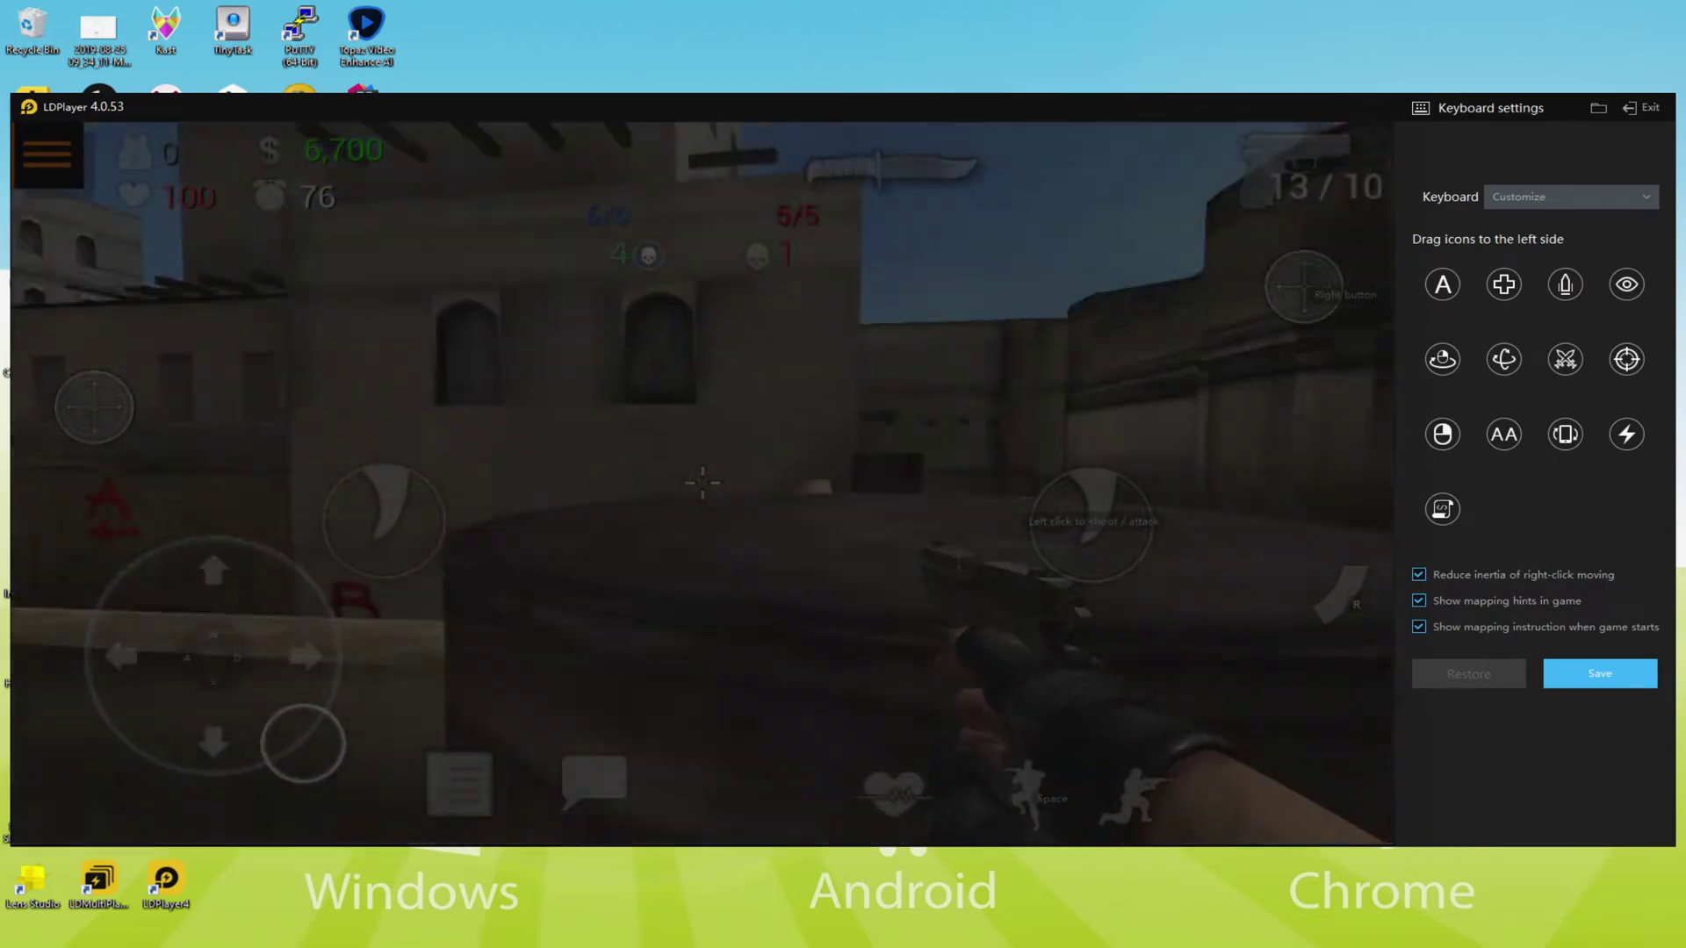
{"action": "left_click", "coordinate": [1630, 107]}
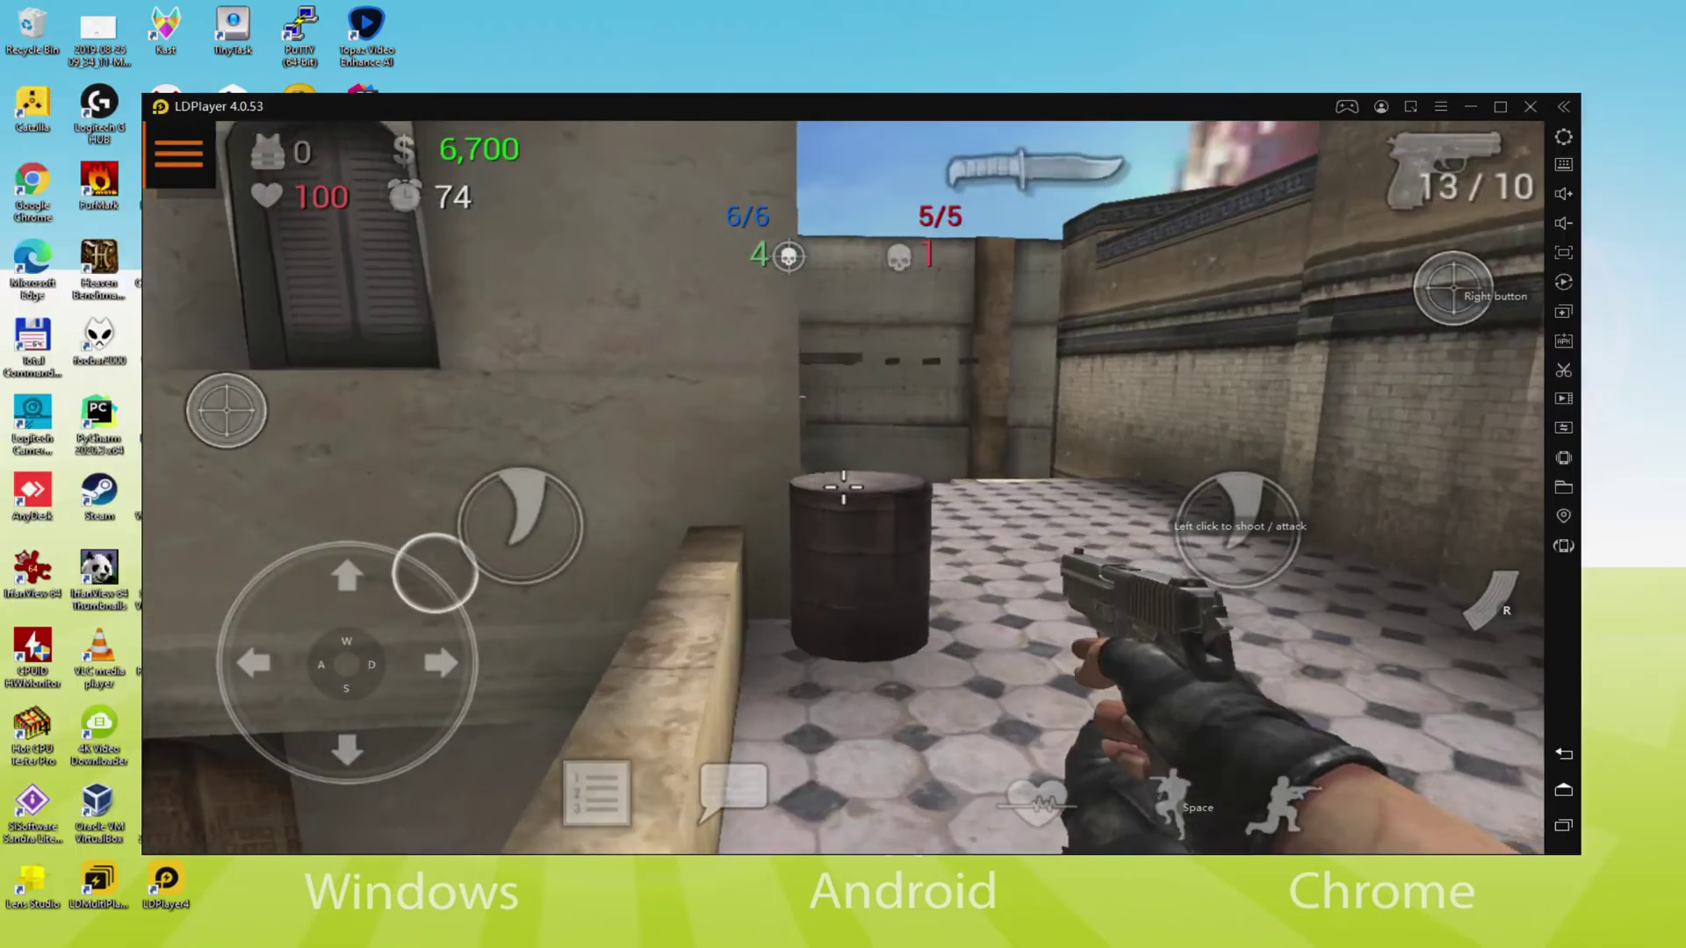
{"action": "key", "text": "a"}
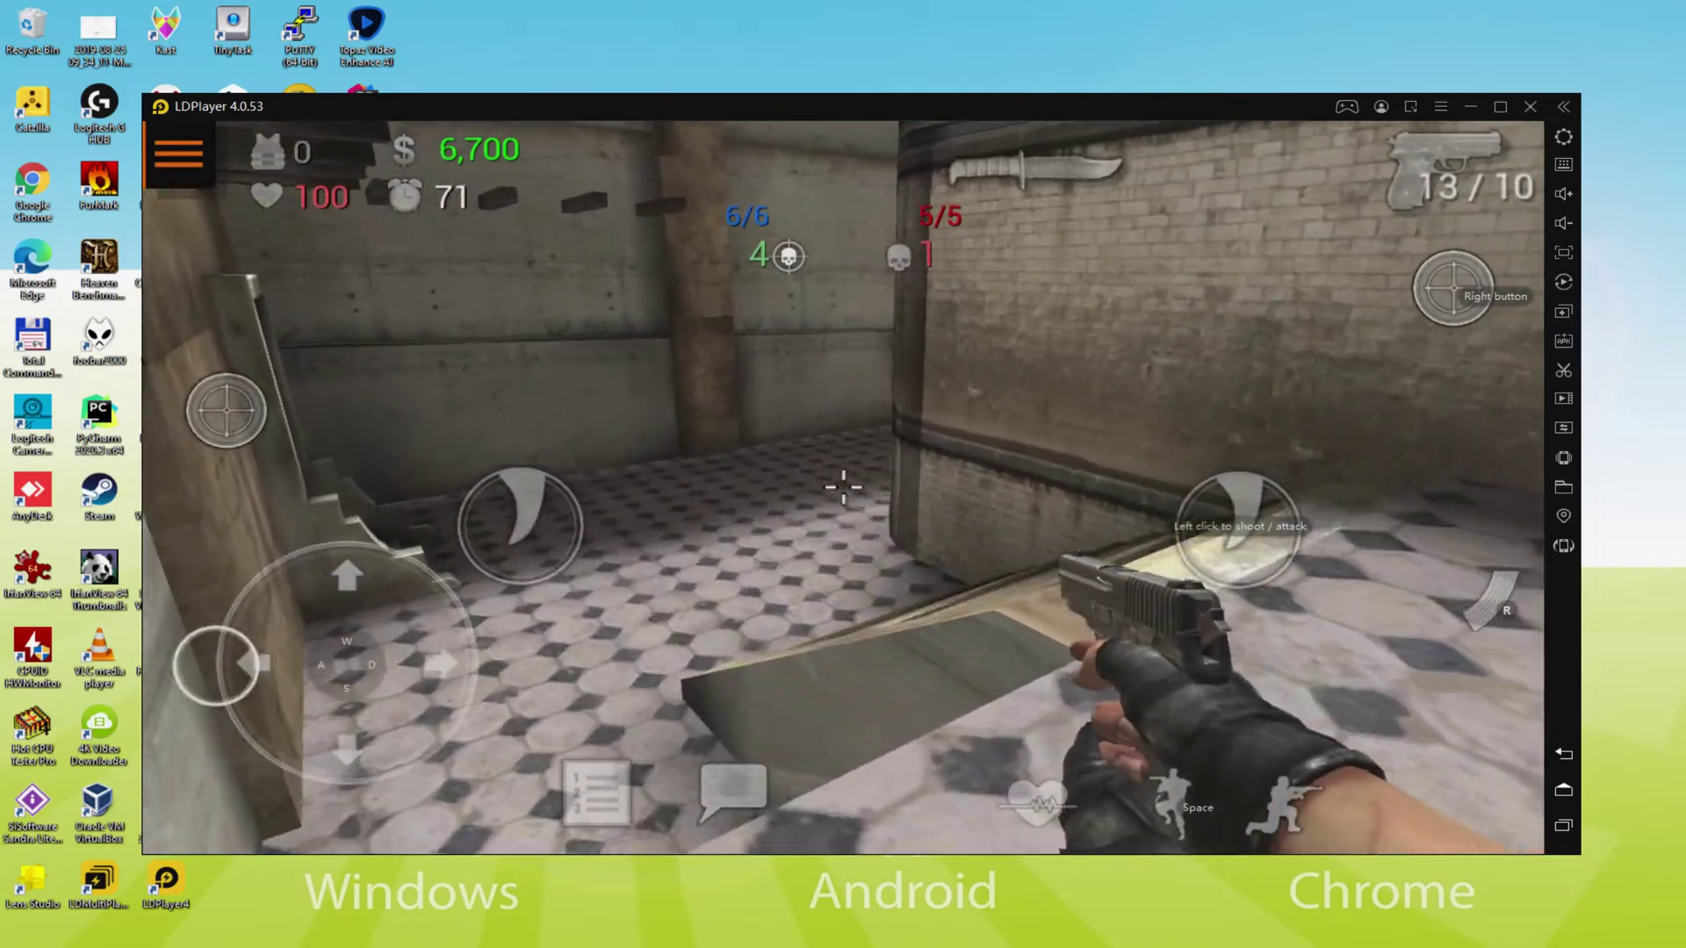
{"action": "key", "text": "w"}
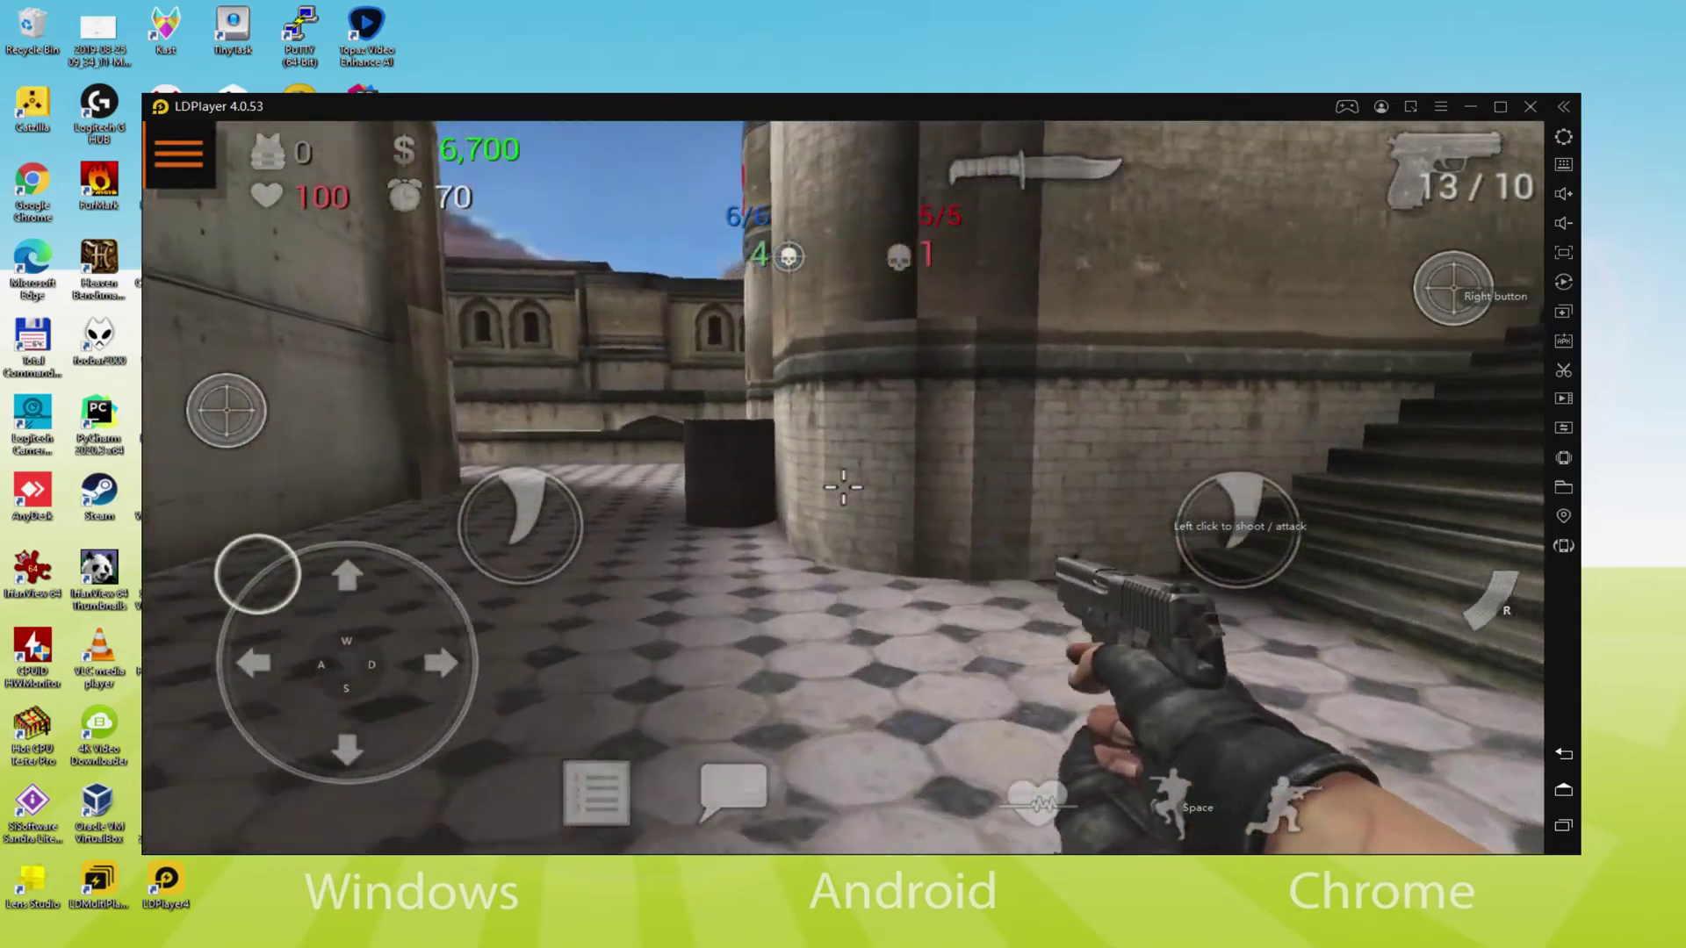
{"action": "key", "text": "s"}
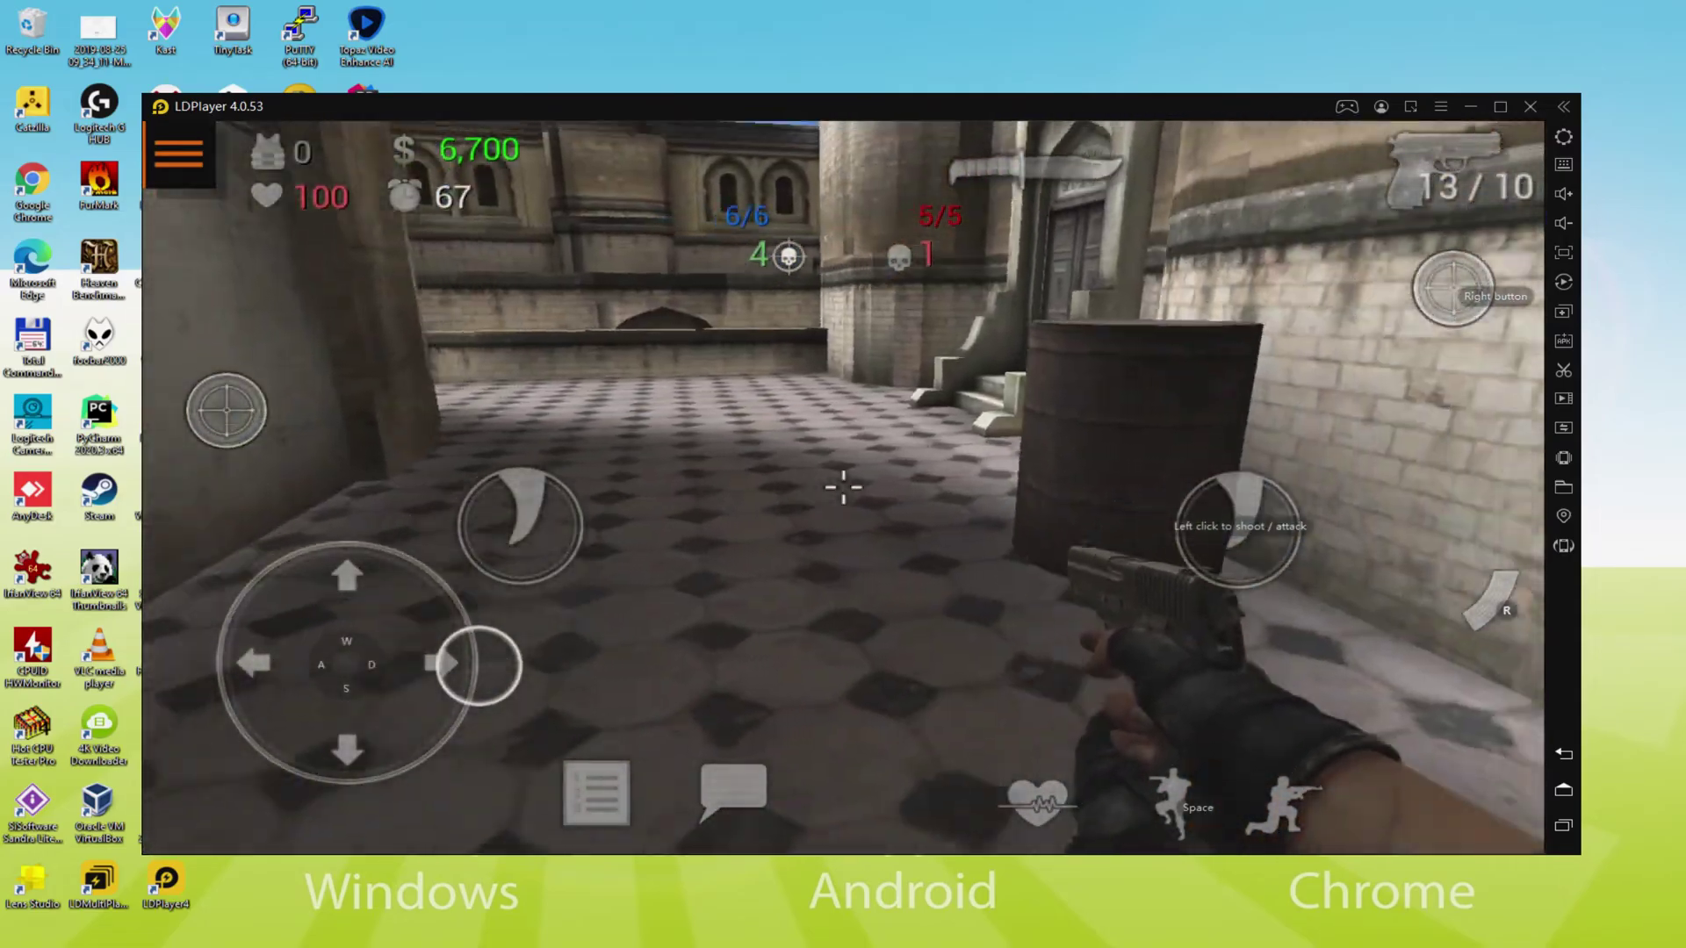
{"action": "key", "text": "w"}
{"action": "key", "text": "a"}
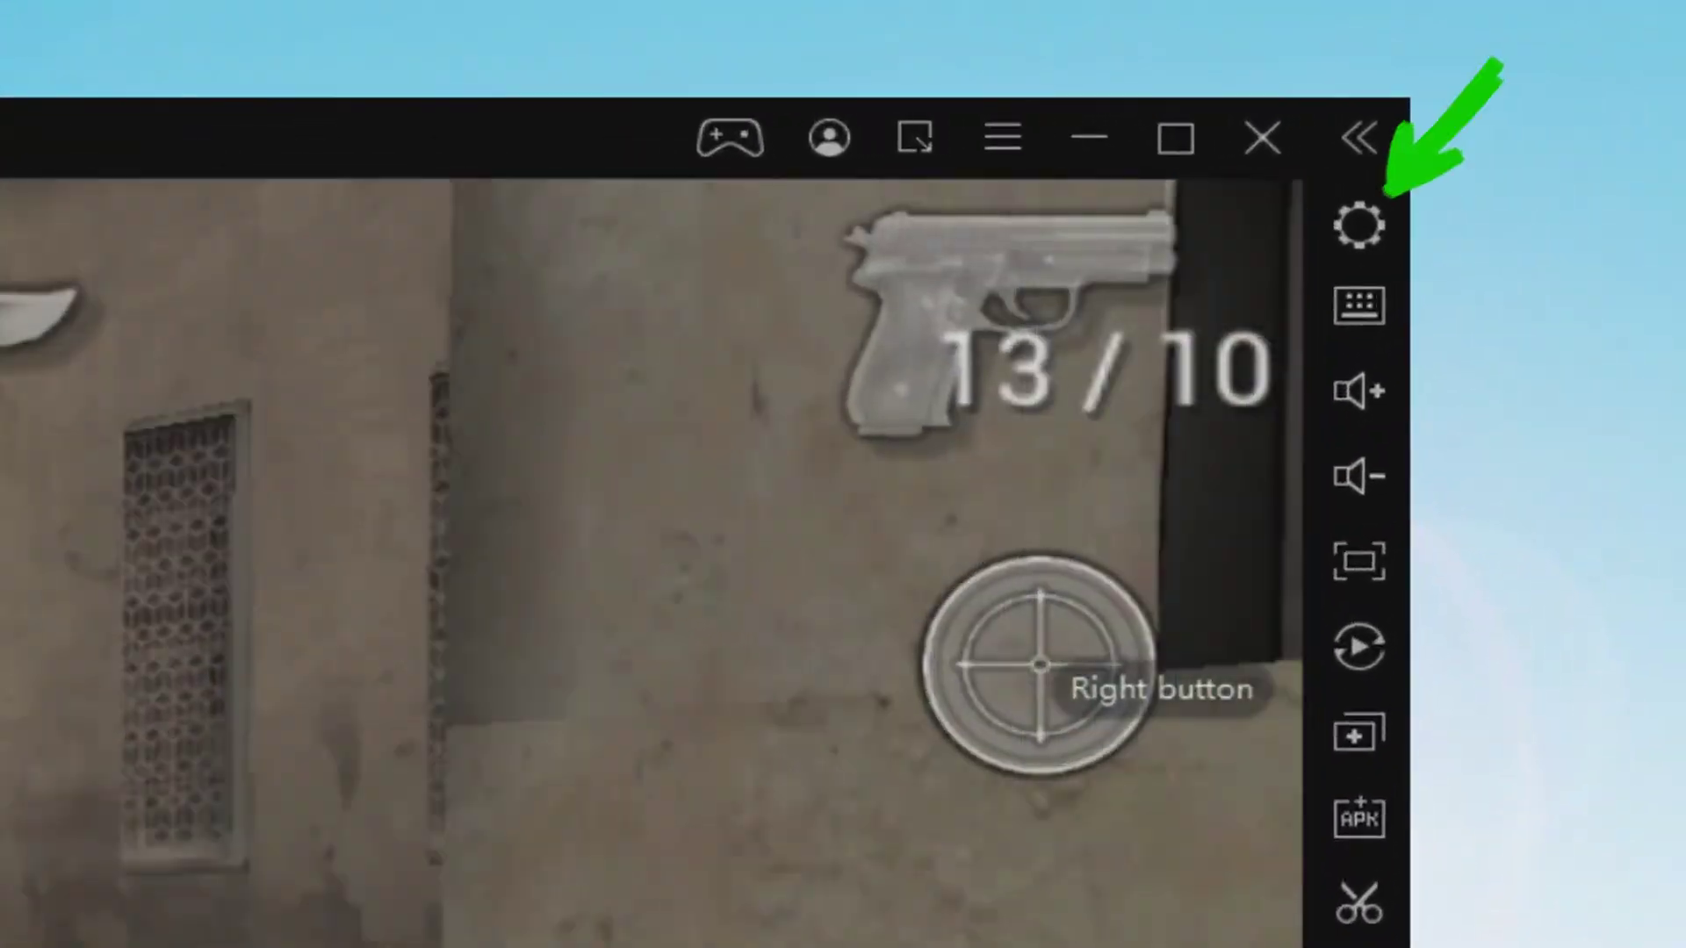
Fire at the area ahead, then bring up LDPlayer's Settings window from the sidebar gear icon
{"action": "left_click", "coordinate": [843, 487]}
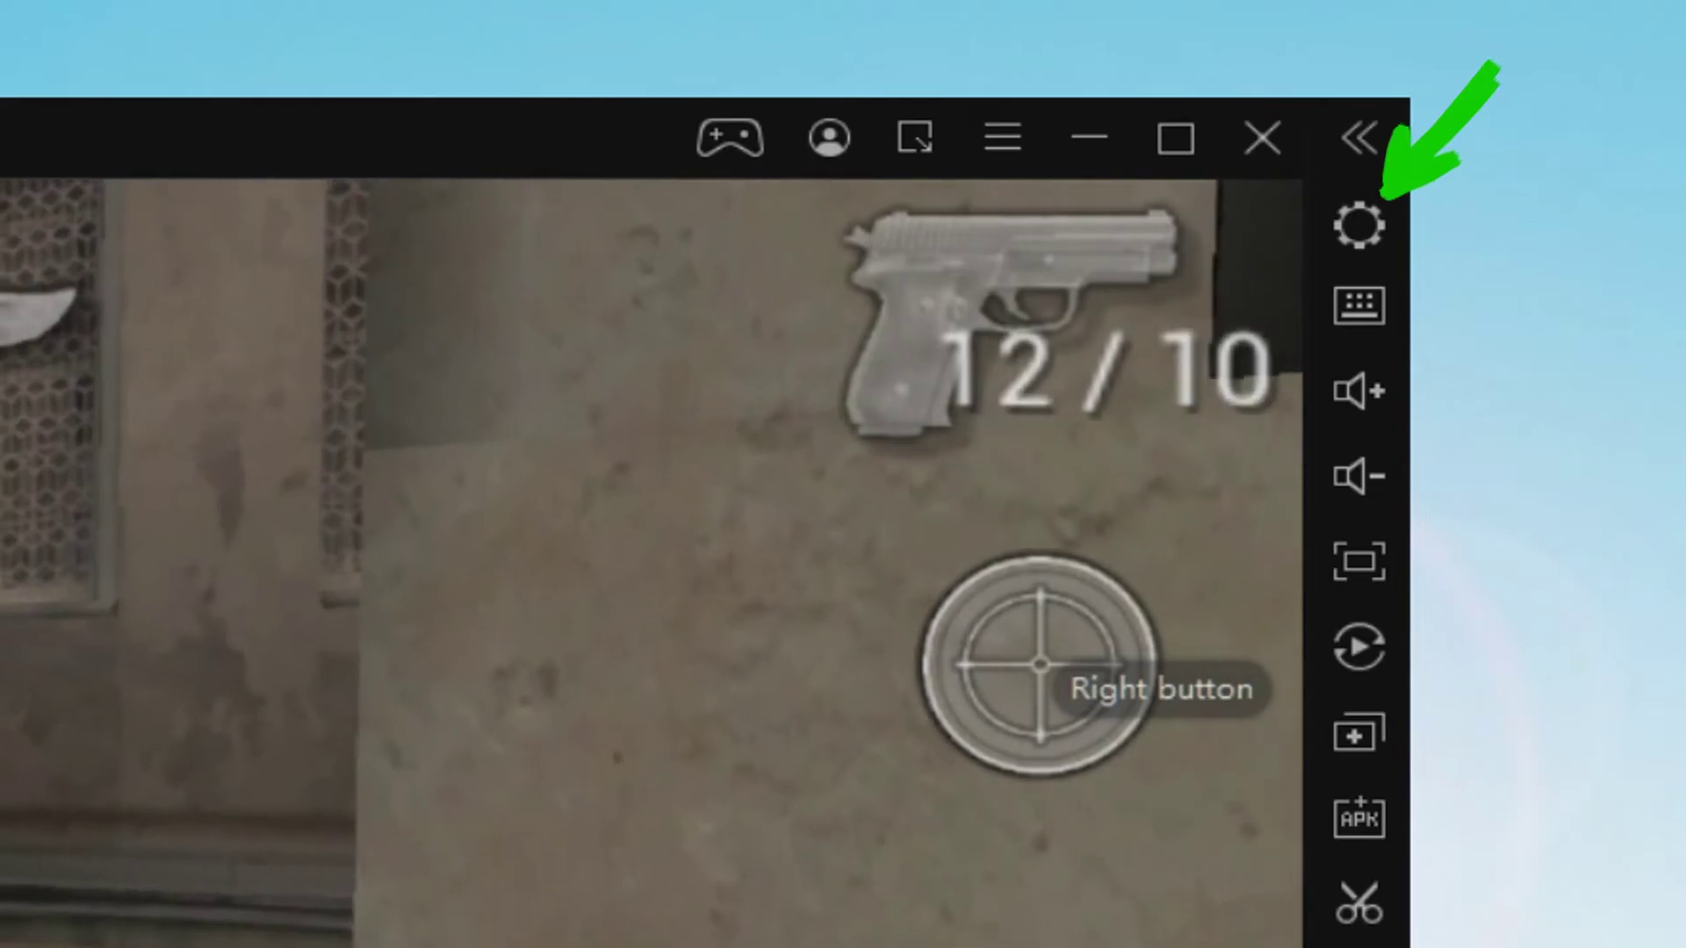
{"action": "left_click", "coordinate": [843, 488]}
{"action": "left_click", "coordinate": [843, 488]}
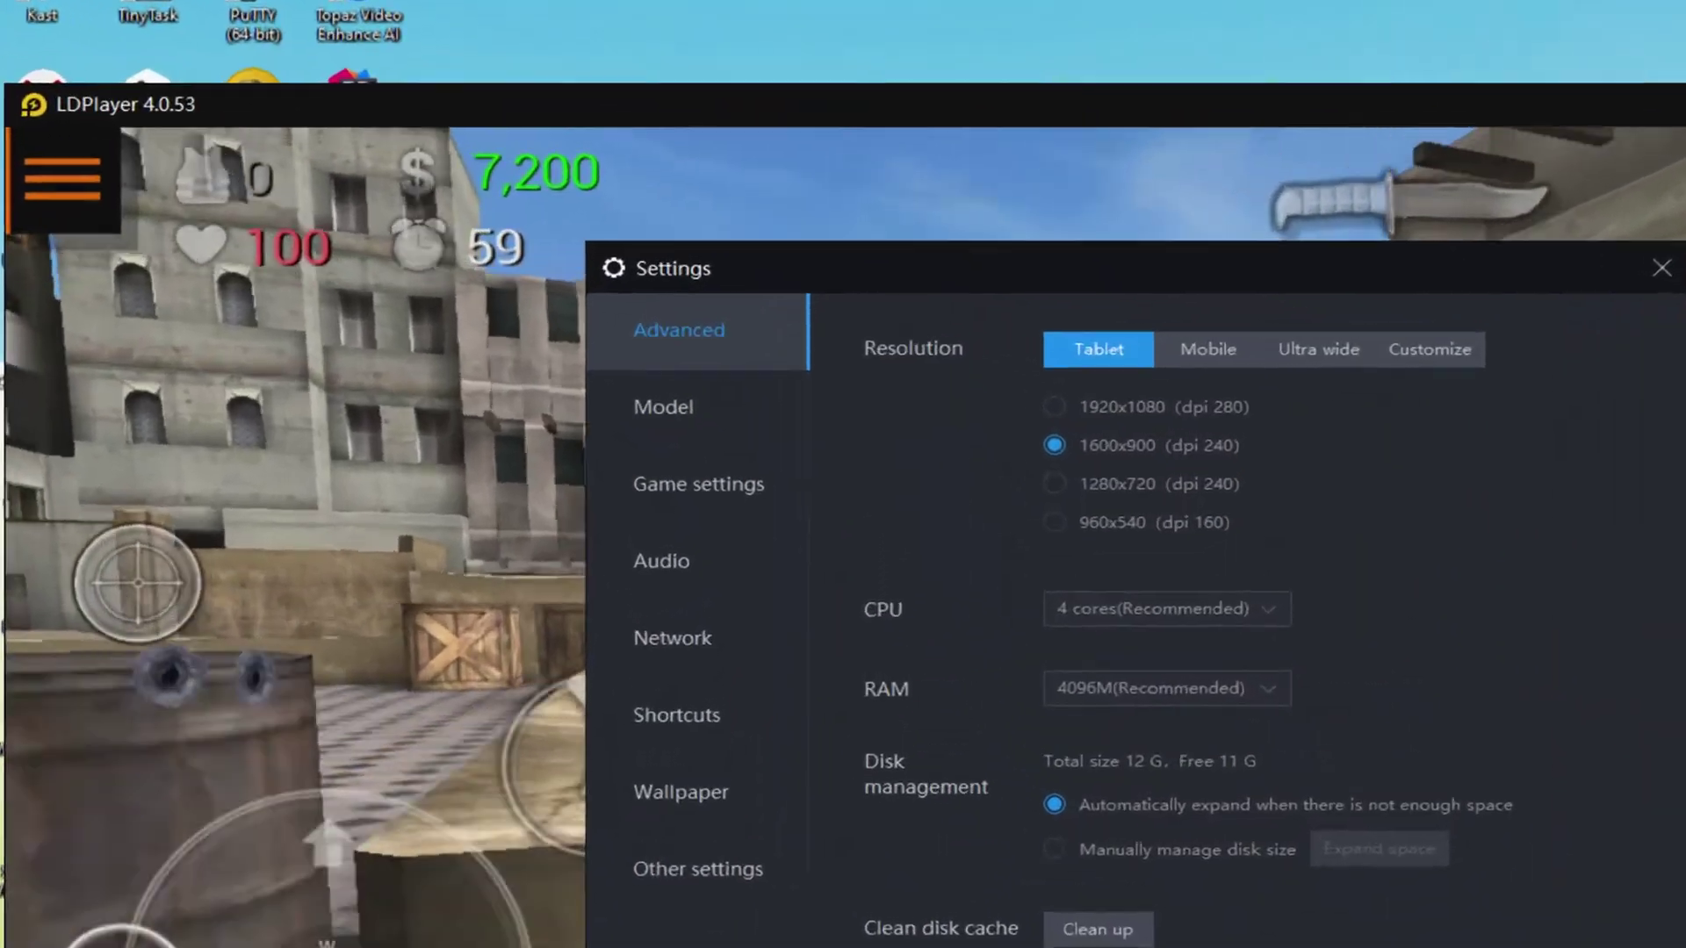